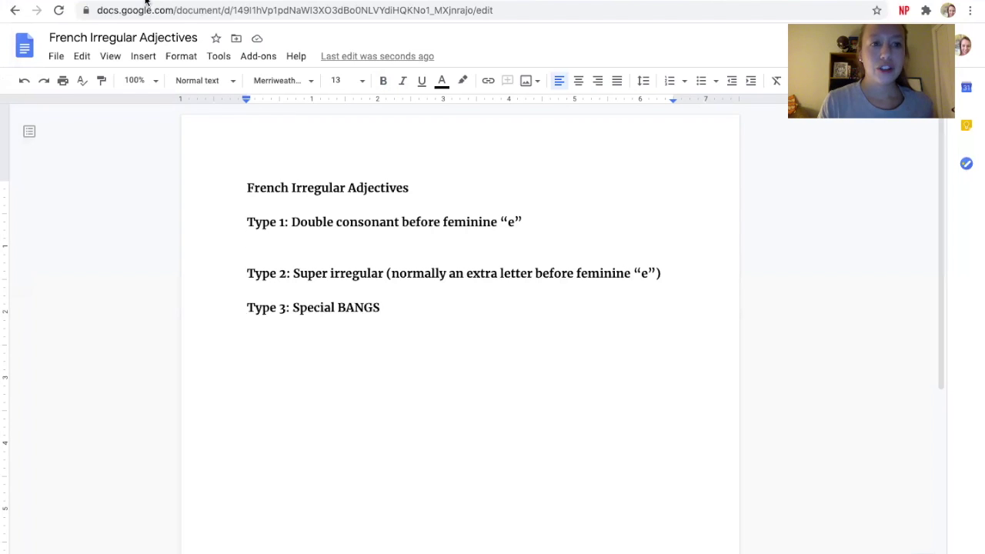
- Check the scanned irregular adjectives PDF, and add the line “Regulars: Gender and Number” above the Type 1 heading in the notes document
{"action": "key", "text": "ctrl+Tab"}
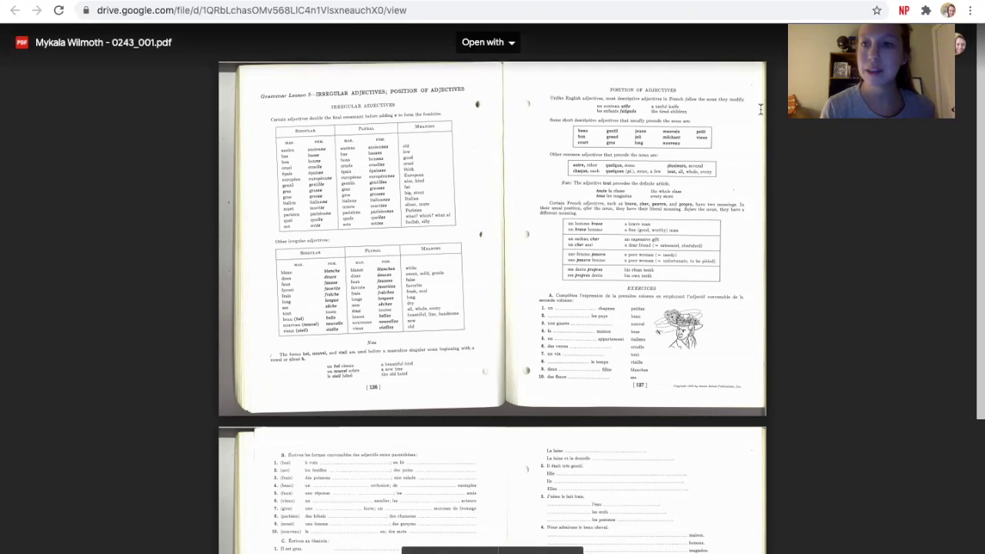
{"action": "key", "text": "ctrl+Tab"}
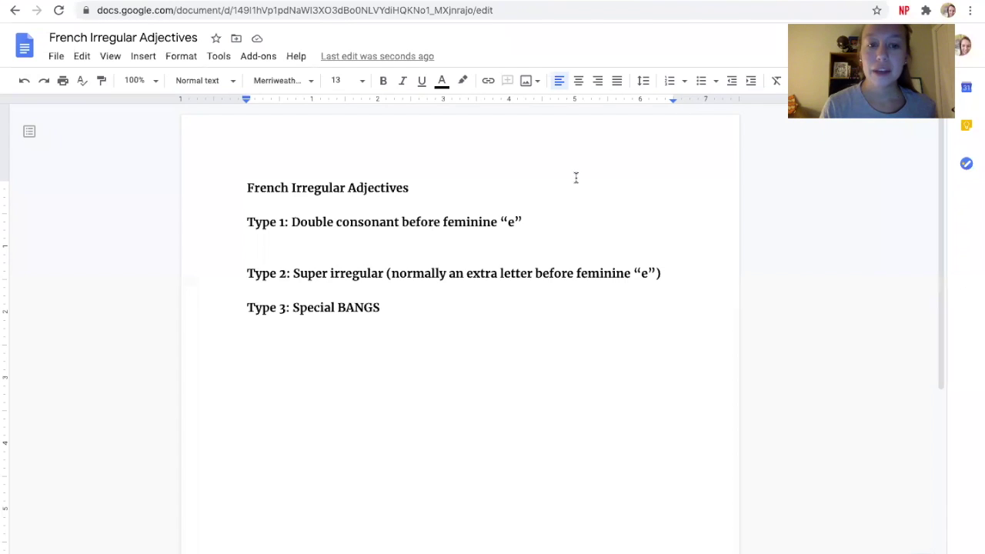
{"action": "left_click", "coordinate": [245, 217]}
{"action": "key", "text": "Return"}
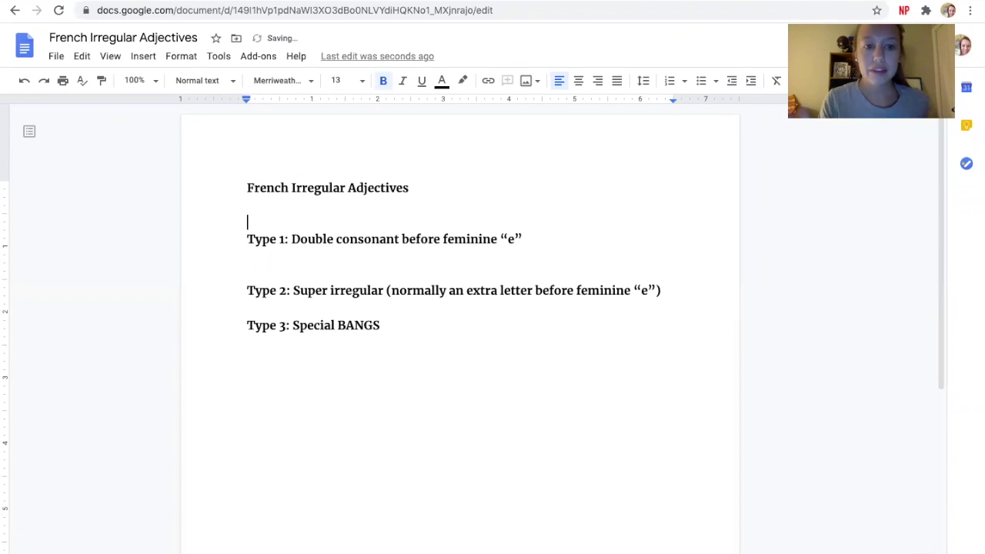
{"action": "type", "text": "Re"}
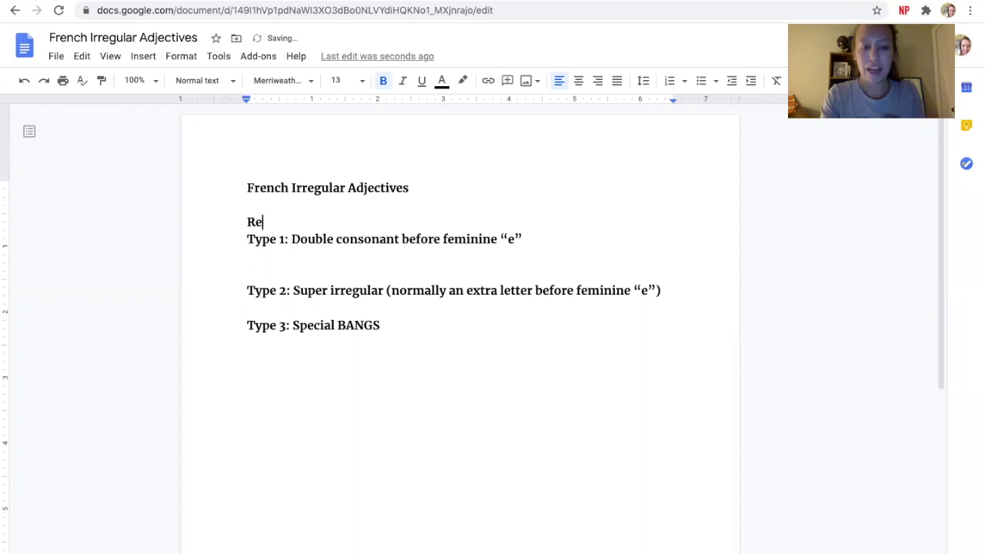
{"action": "type", "text": "gulars: "}
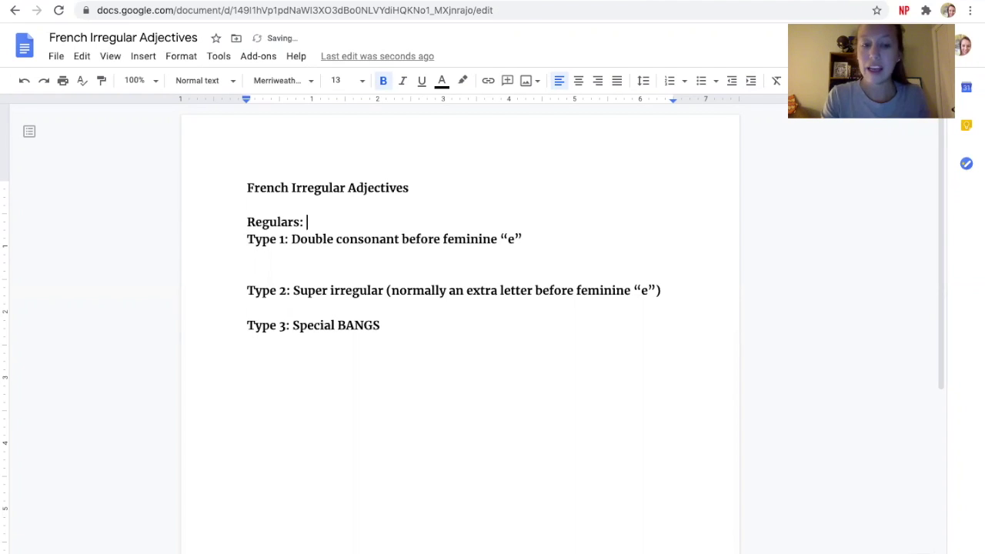
{"action": "type", "text": "Gender"}
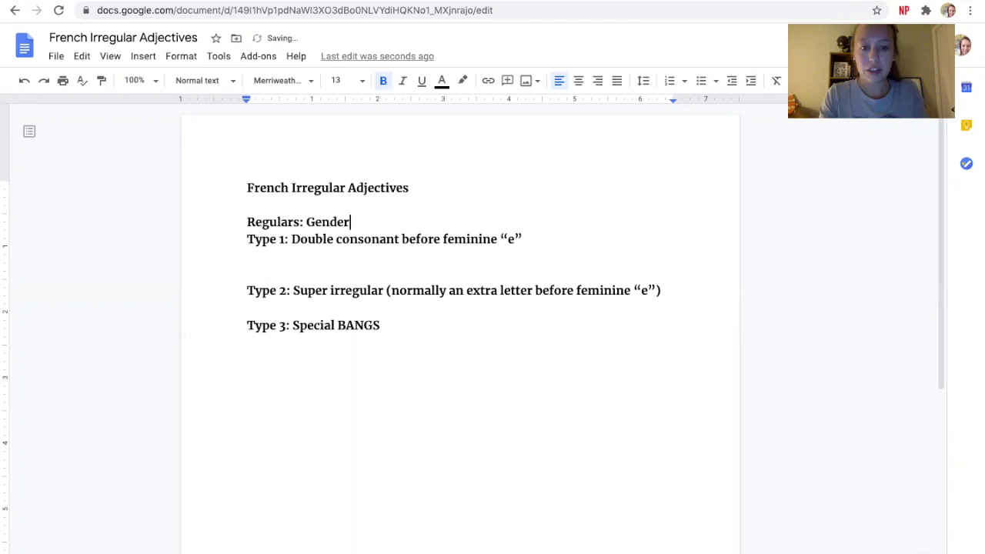
{"action": "type", "text": " and Number"}
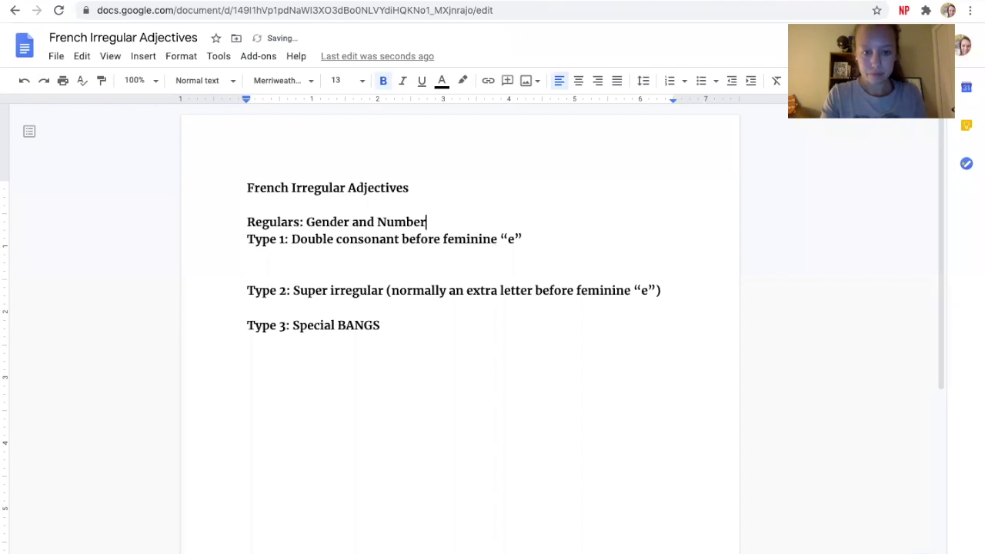
- Add the line “Gender: masculine or feminine” directly below the Regulars line
{"action": "key", "text": "Return"}
{"action": "type", "text": "Gender"}
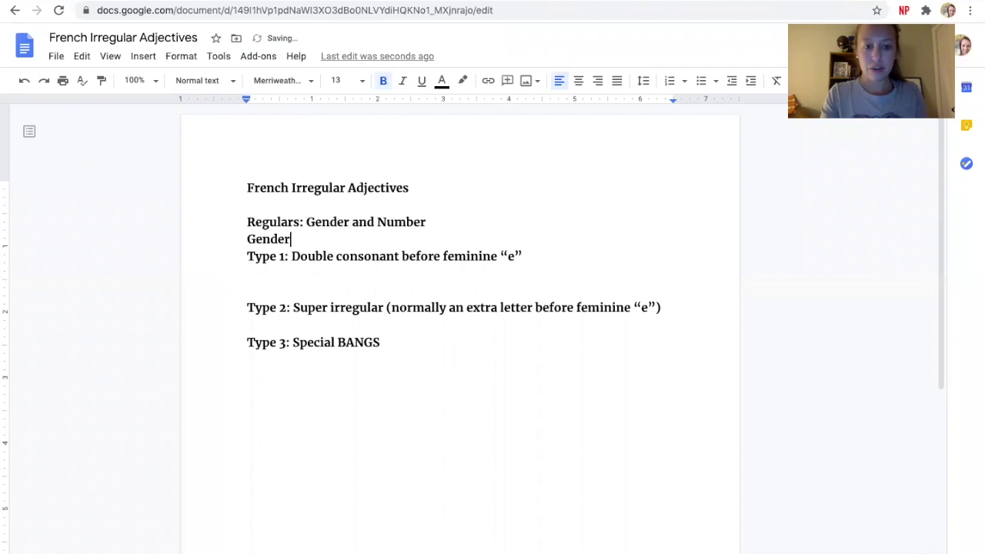
{"action": "type", "text": ": masc"}
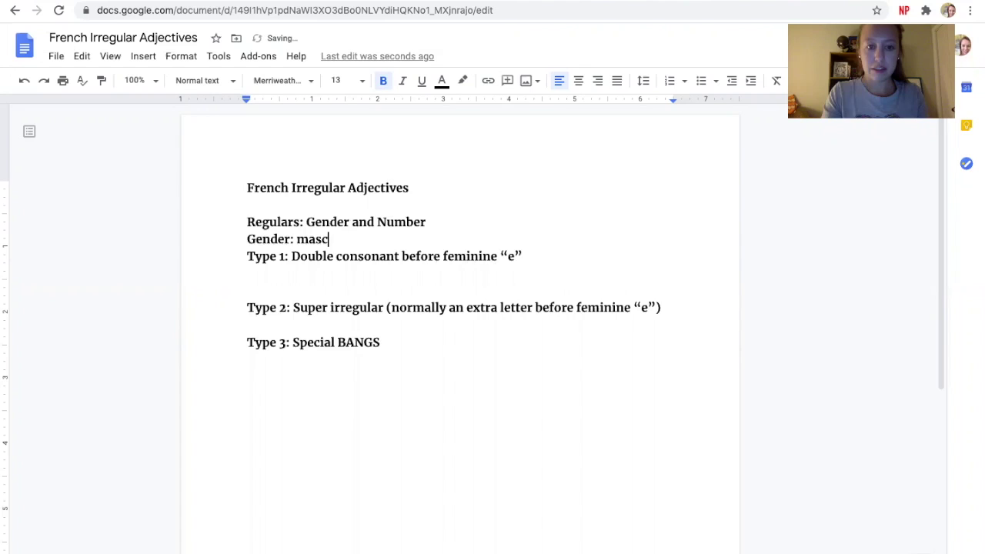
{"action": "type", "text": "uline or feminine"}
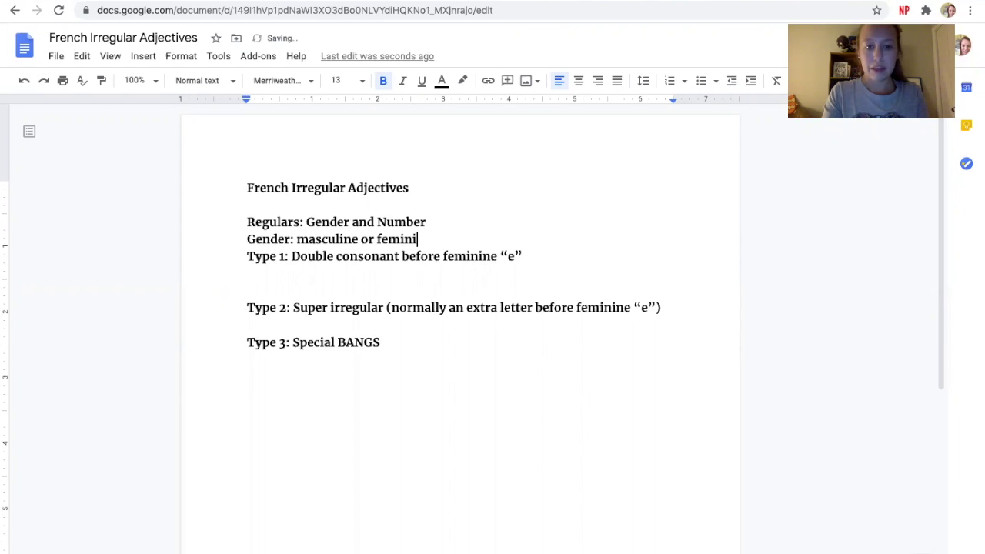
- Add the note “*the most common way to make an adjective fem is to add “e”” below the Gender line
{"action": "key", "text": "Return"}
{"action": "type", "text": "*"}
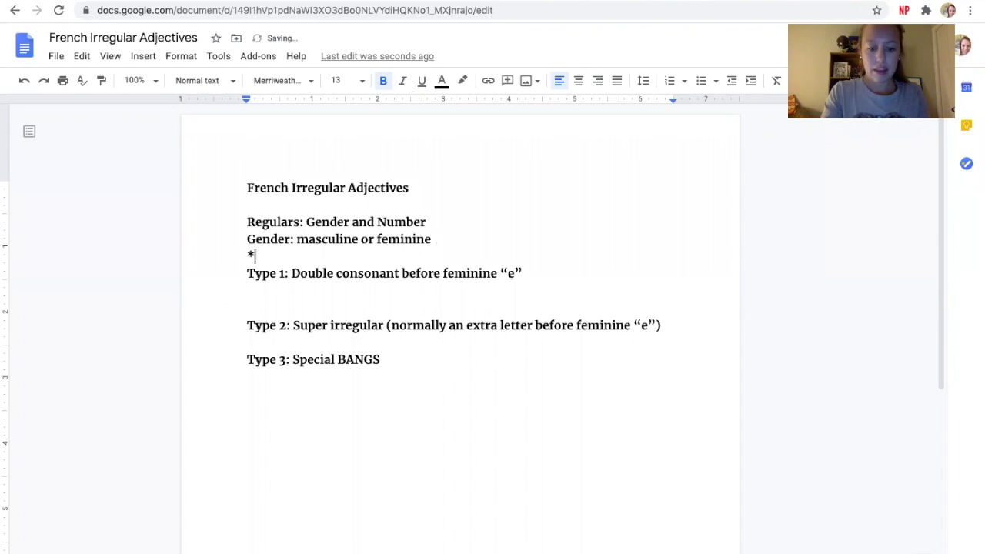
{"action": "type", "text": "the most common"}
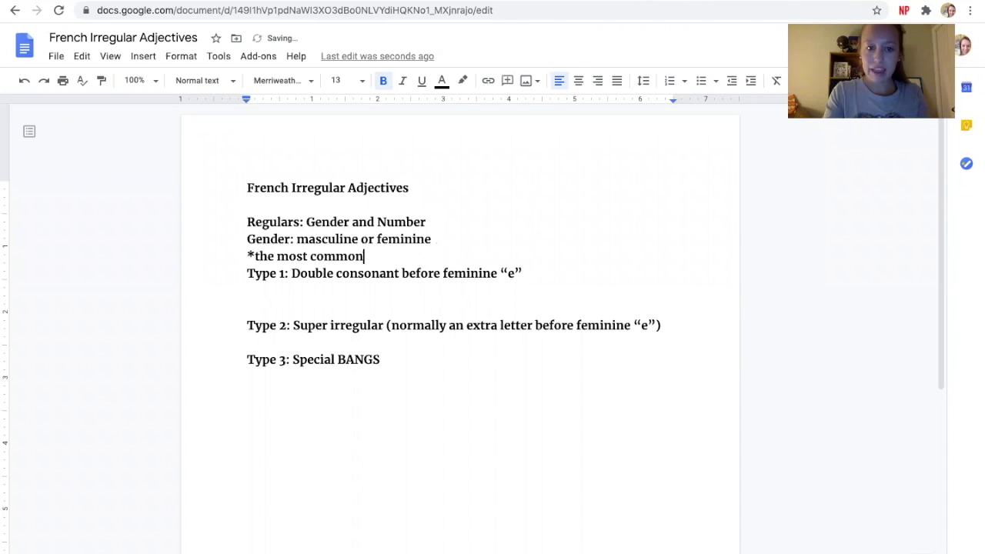
{"action": "type", "text": " way to make a"}
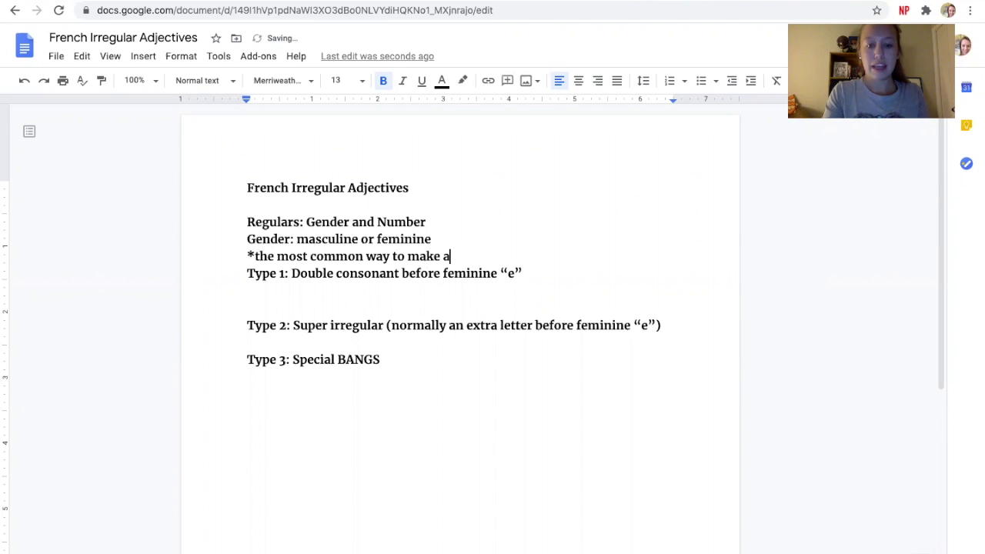
{"action": "type", "text": "n adjective fem is "}
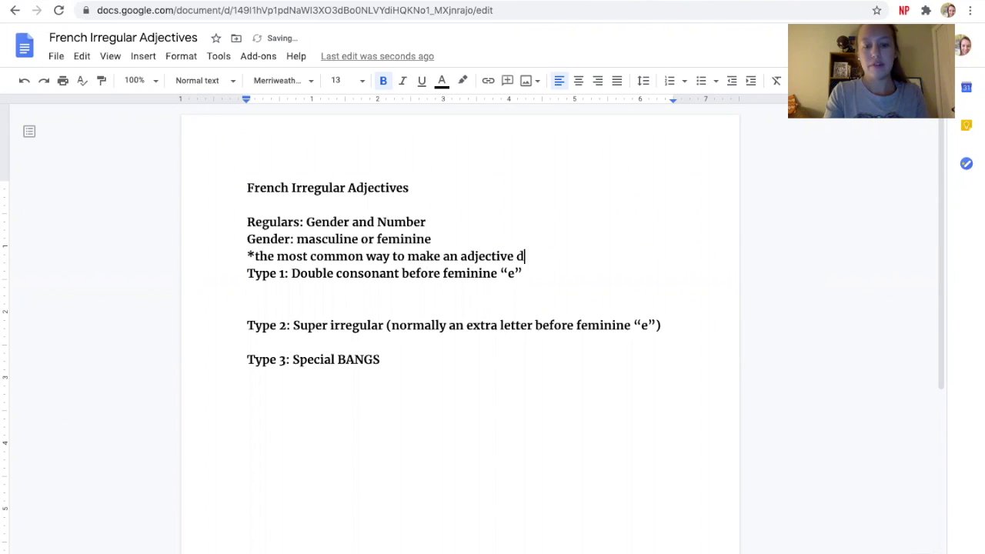
{"action": "type", "text": "to a"}
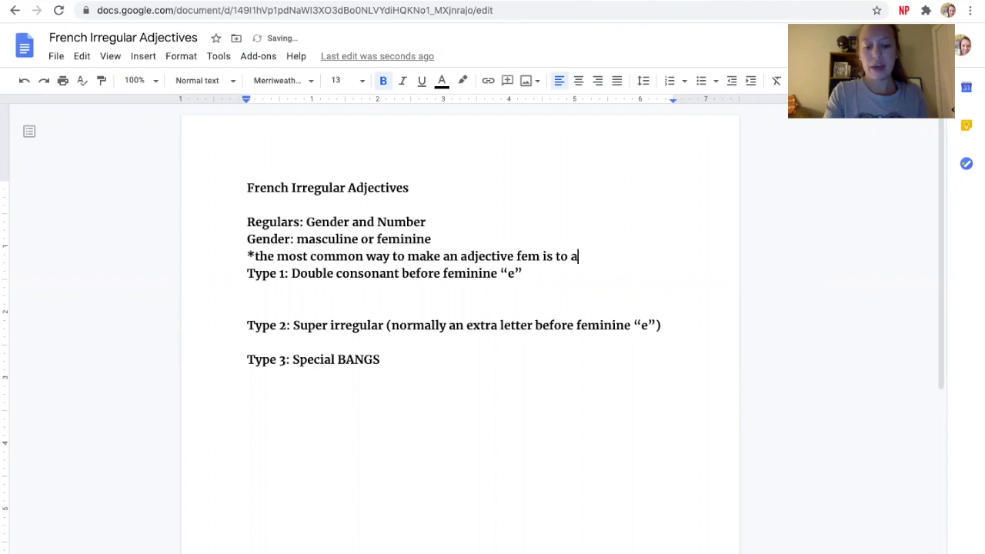
{"action": "type", "text": "dd \"e\""}
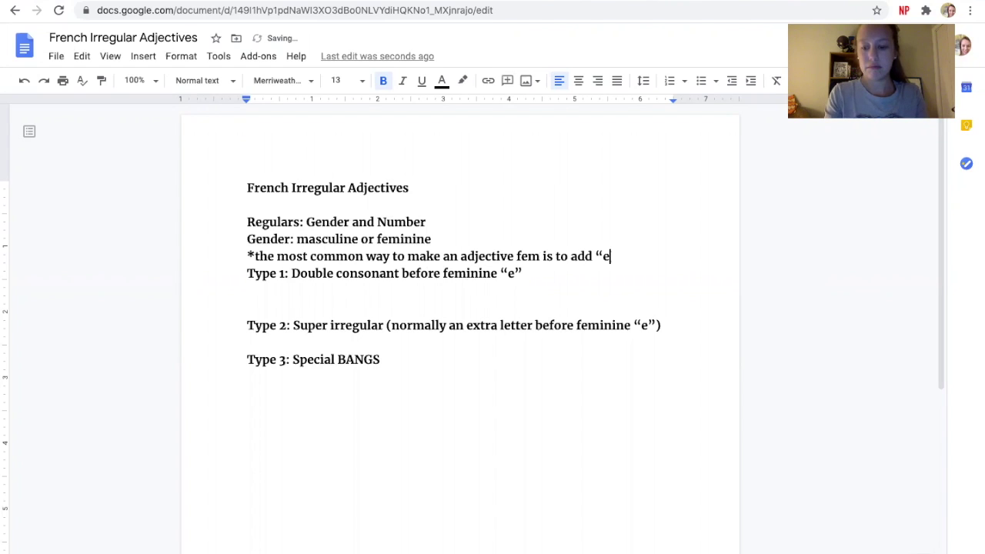
- List the masculine and feminine example pairs “fort forte” and “Actif active” on separate lines below the note
{"action": "key", "text": "Return"}
{"action": "type", "text": "fort"}
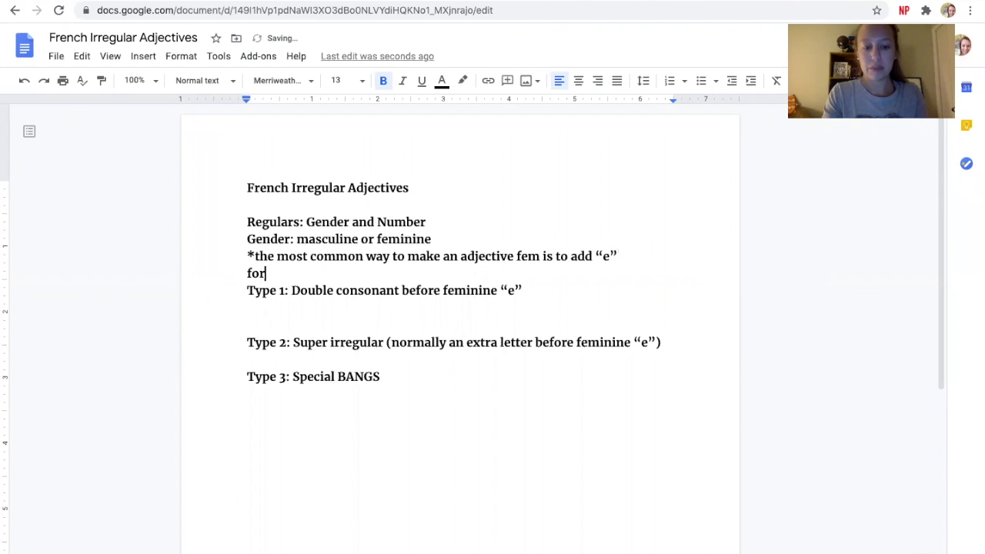
{"action": "key", "text": "ctrl+z"}
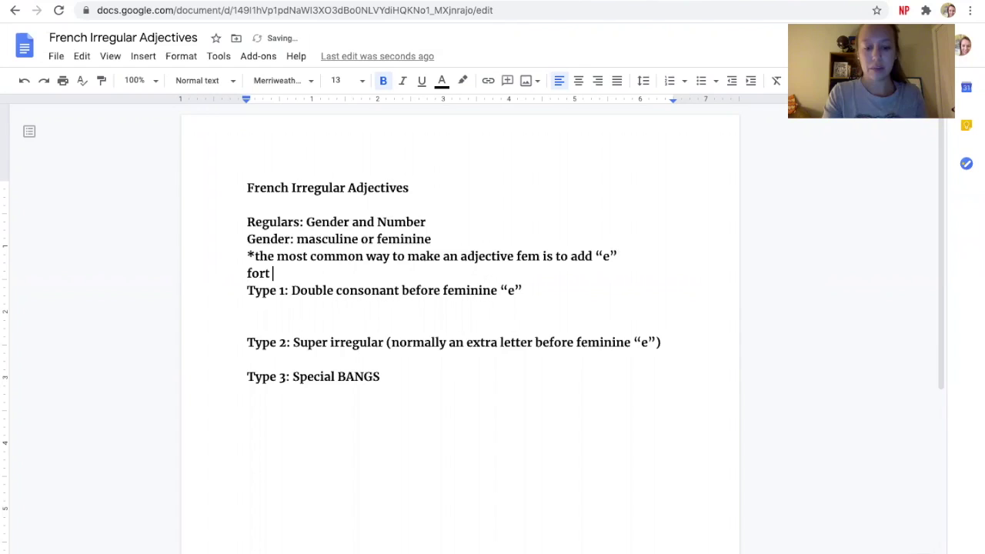
{"action": "type", "text": "forte"}
{"action": "key", "text": "Return"}
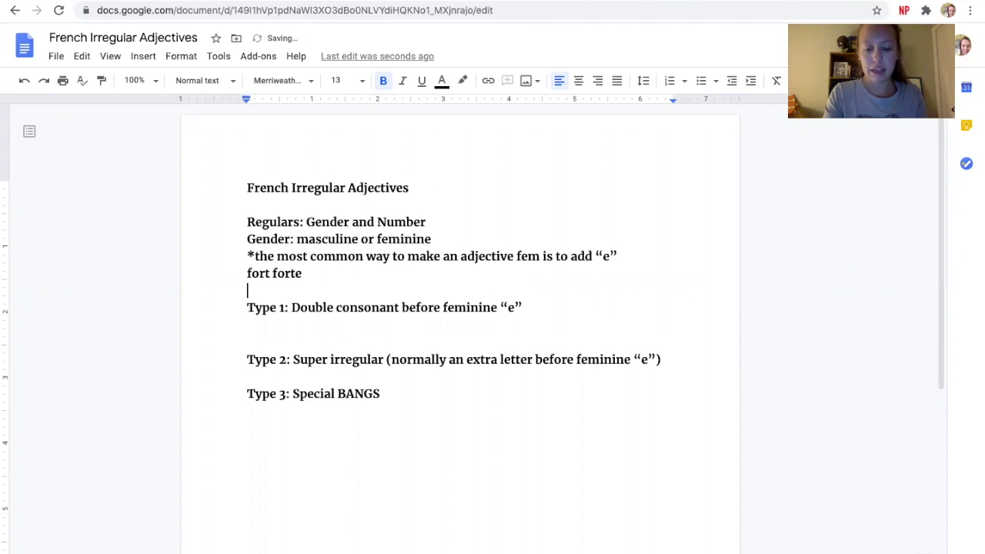
{"action": "type", "text": "i"}
{"action": "key", "text": "BackSpace"}
{"action": "type", "text": "a"}
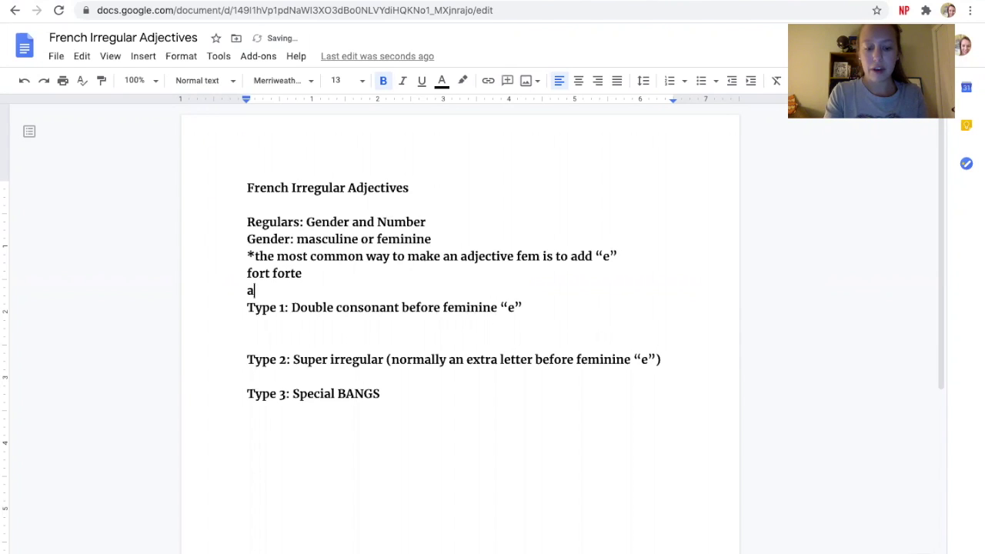
{"action": "type", "text": "ctif active"}
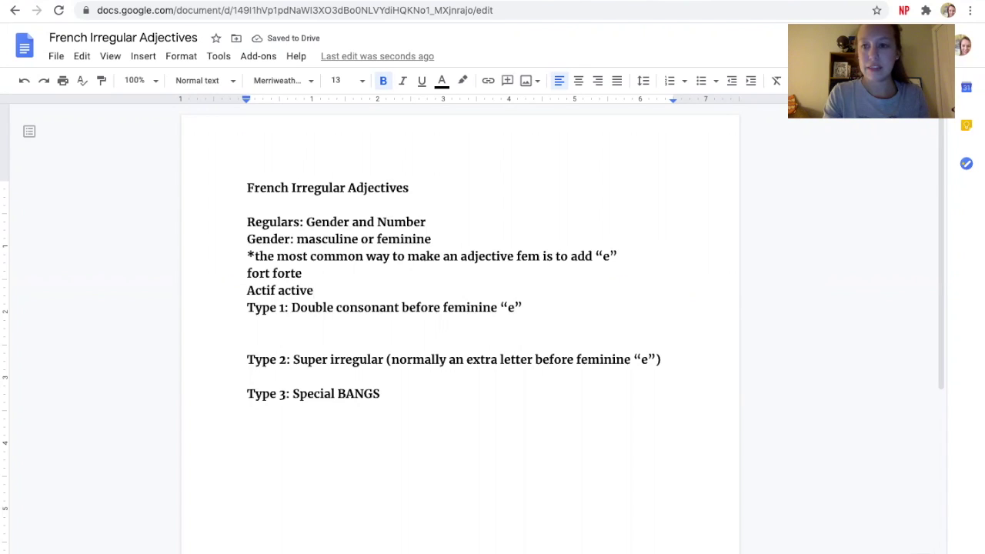
- Add the example pairs “Sérieux sérieuse” and “vide vide” on separate lines below “Actif active”
{"action": "key", "text": "Return"}
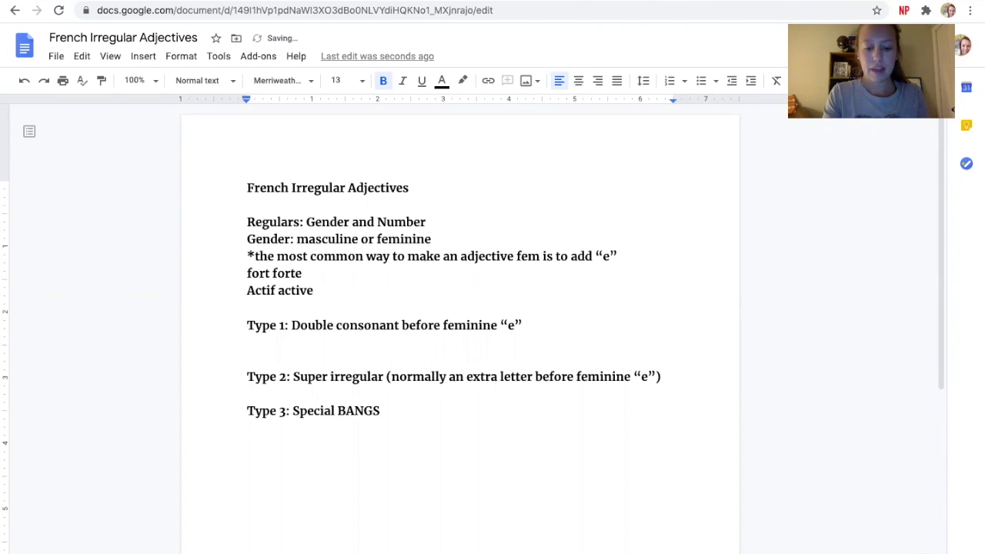
{"action": "type", "text": "sér"}
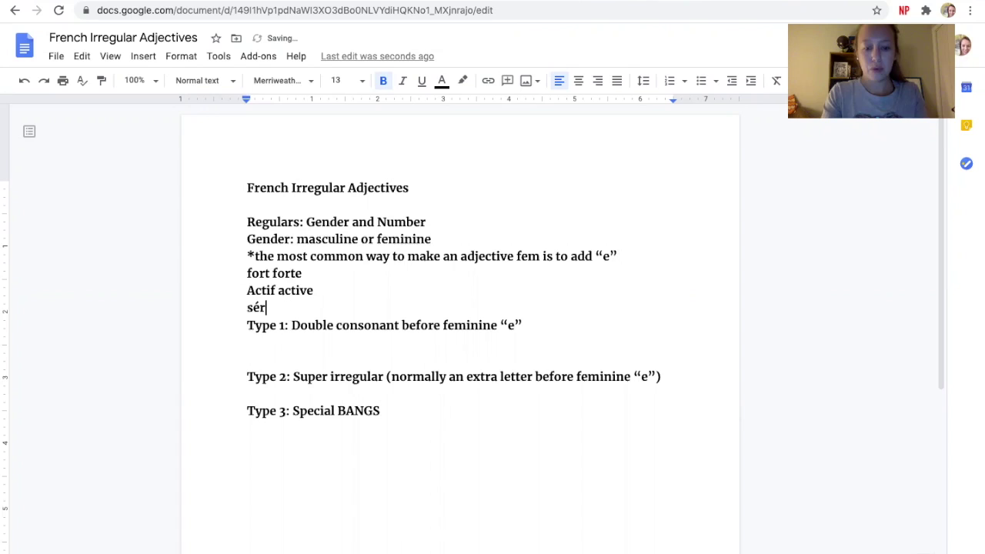
{"action": "type", "text": "ieux s"}
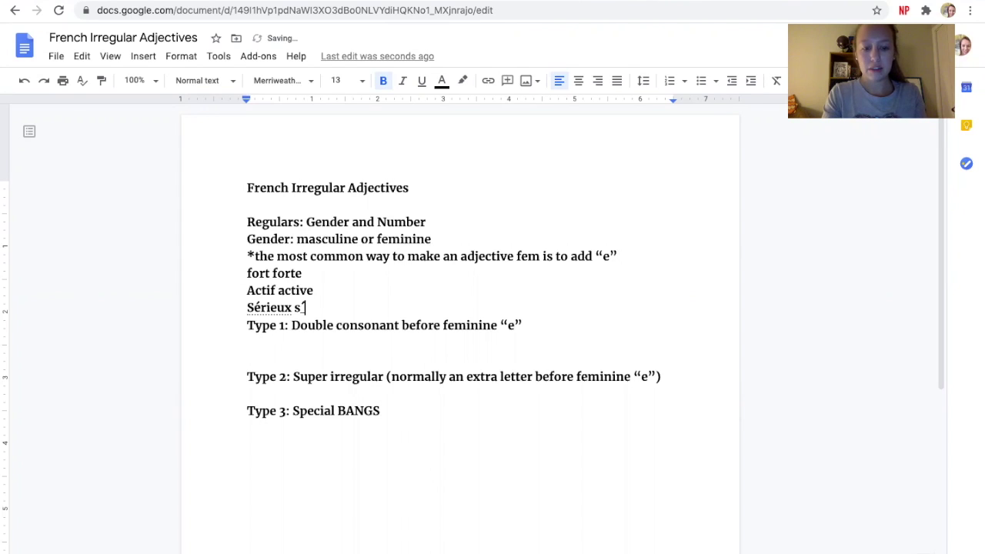
{"action": "type", "text": "érieuse"}
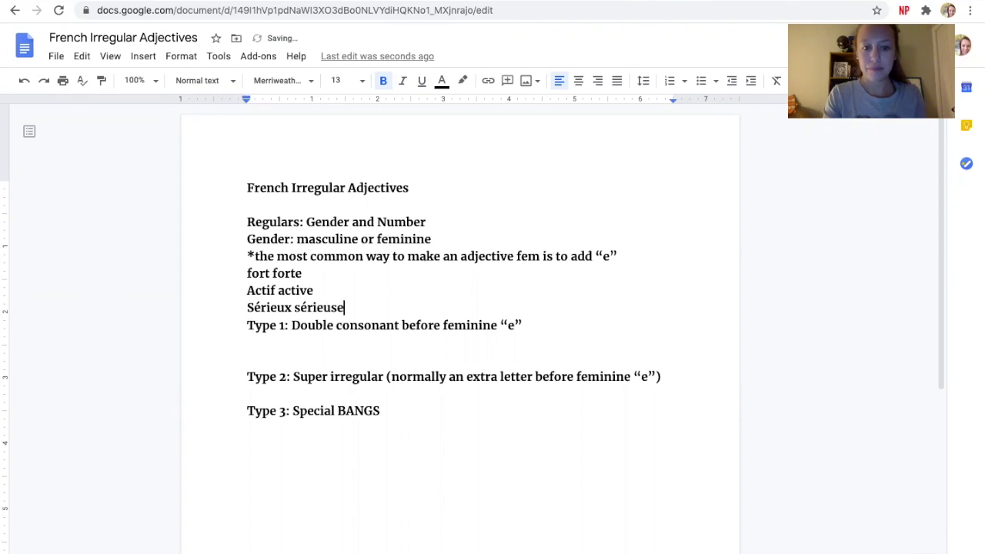
{"action": "key", "text": "Return"}
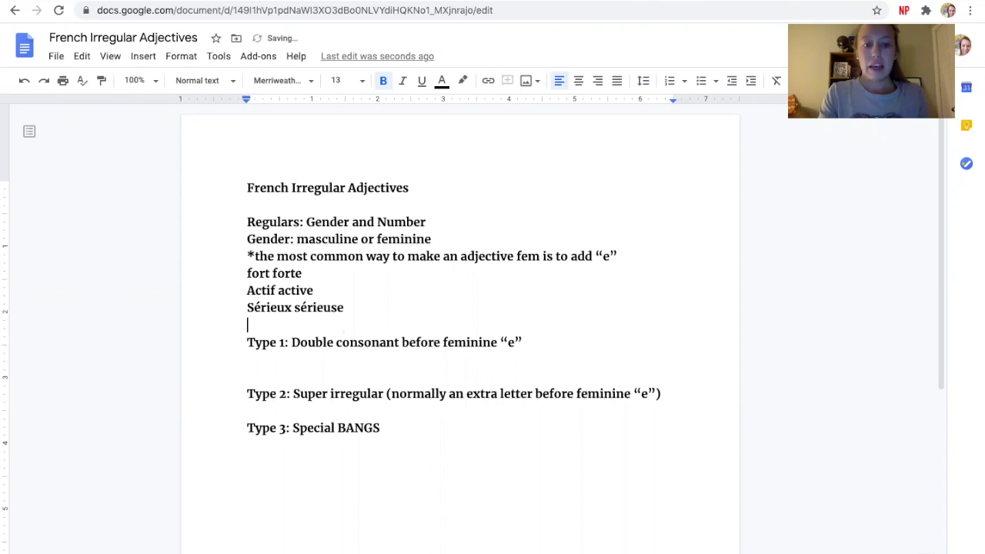
{"action": "type", "text": "vide"}
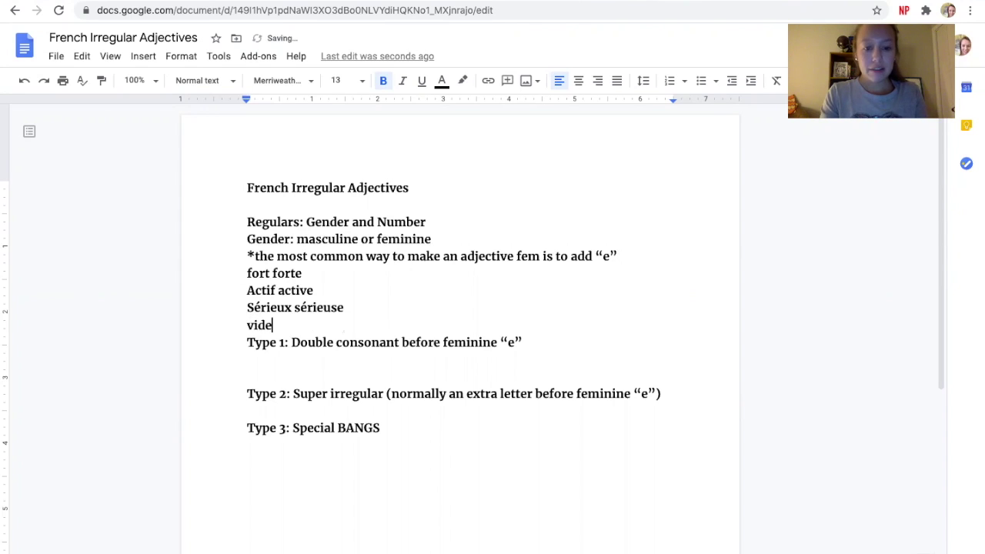
{"action": "key", "text": "ctrl+z"}
{"action": "type", "text": "vide"}
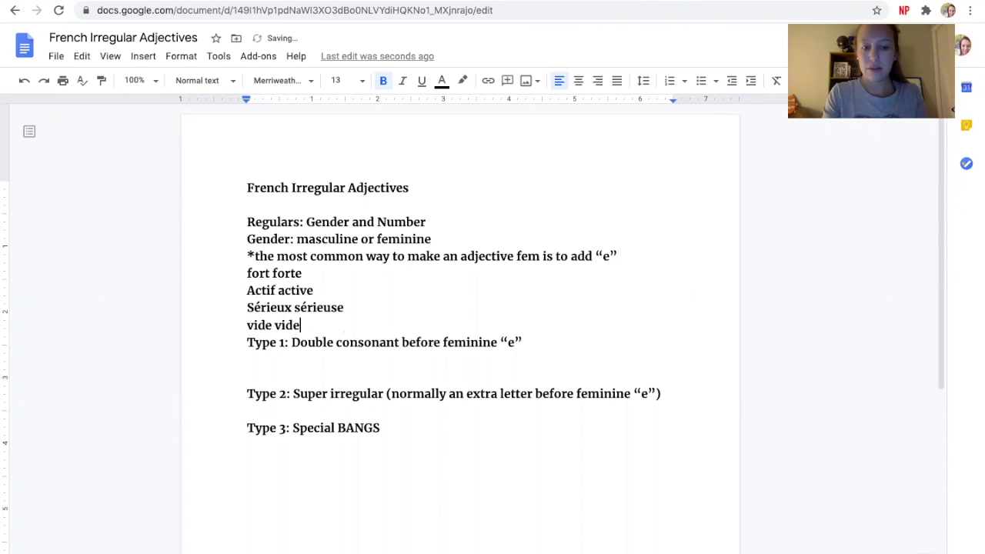
- Add the example pair “cher chère” on a new line at the end of the gender examples
{"action": "key", "text": "Return"}
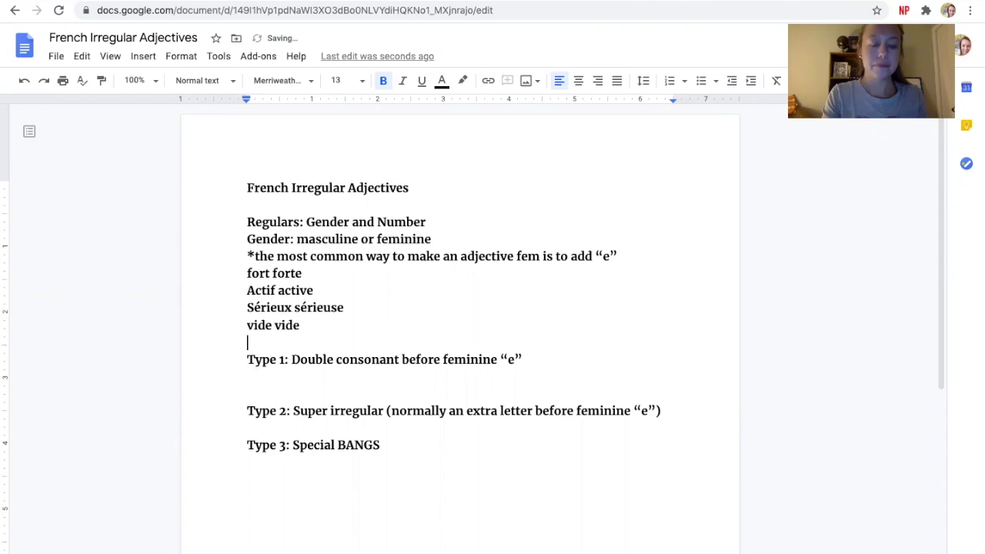
{"action": "type", "text": "cher"}
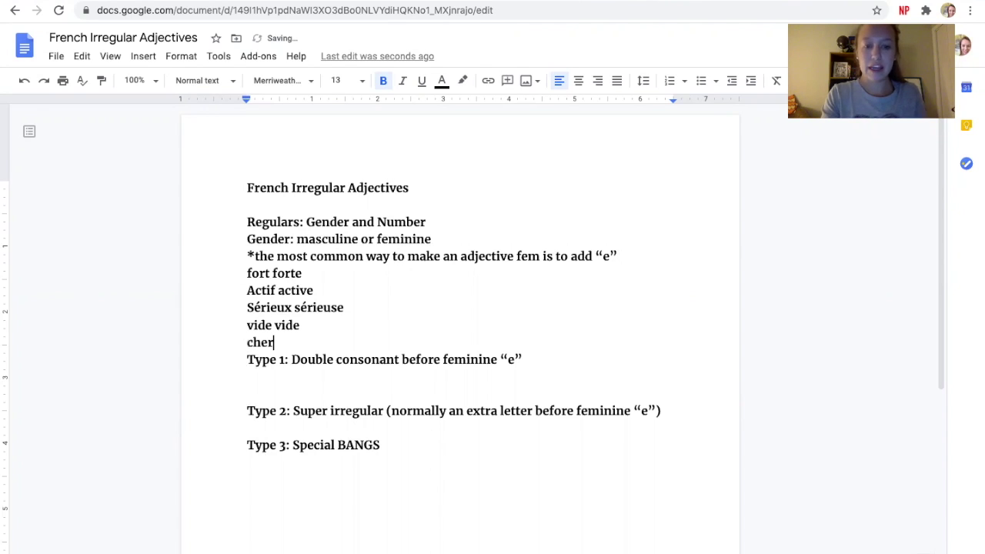
{"action": "key", "text": "ctrl+z"}
{"action": "type", "text": "ch"}
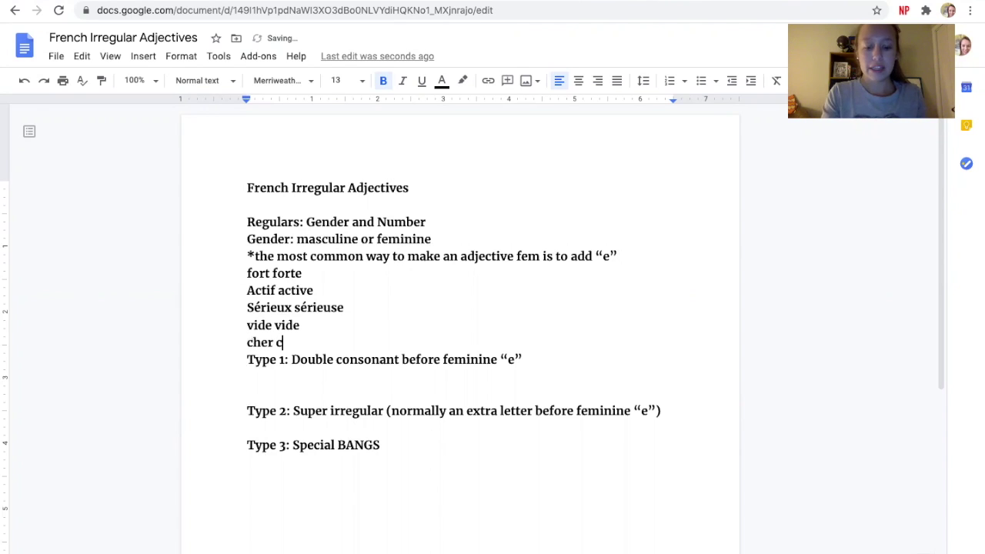
{"action": "type", "text": "ère"}
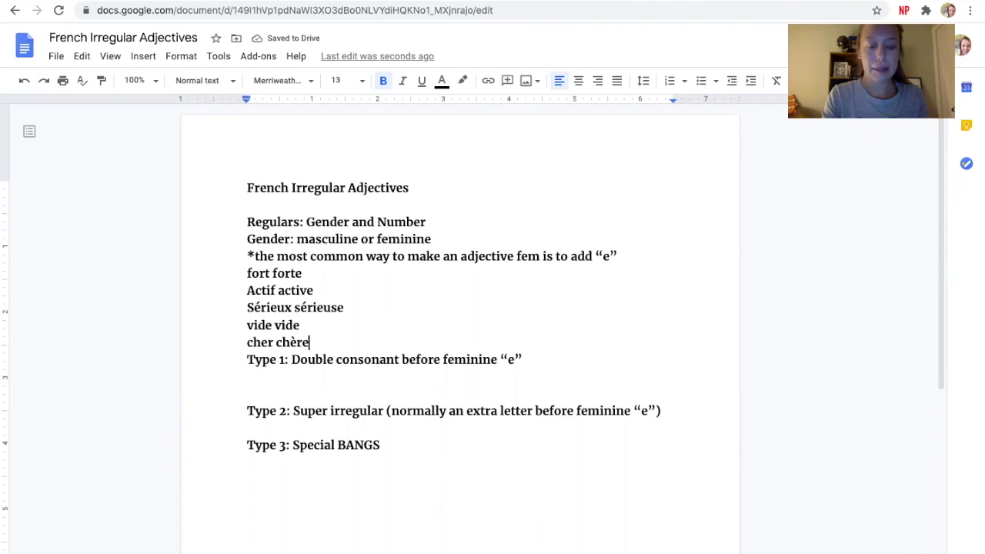
- Add the line “Number: singular or plural” below “cher chère”, separated from the gender examples by a blank line
{"action": "key", "text": "Return"}
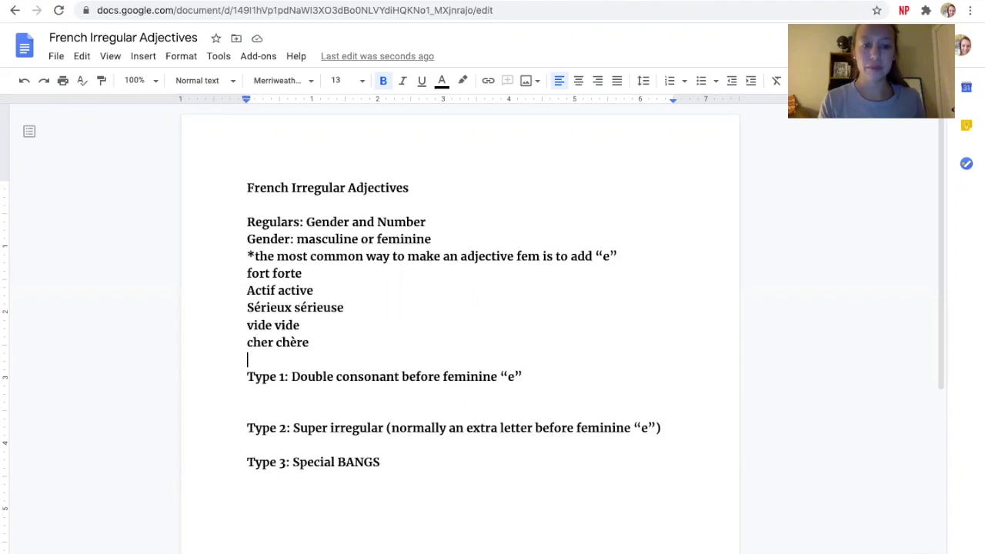
{"action": "key", "text": "Return"}
{"action": "type", "text": "N"}
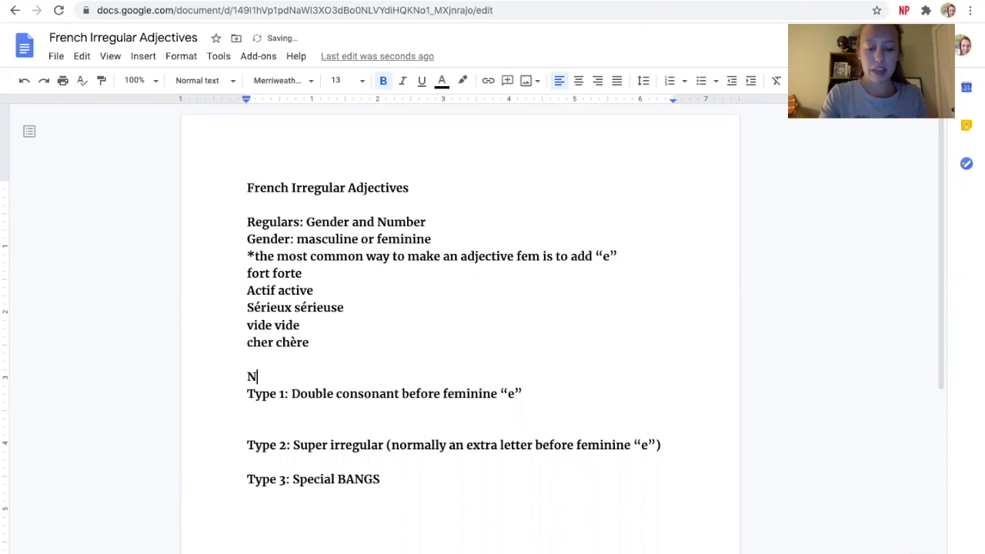
{"action": "type", "text": "umber: s"}
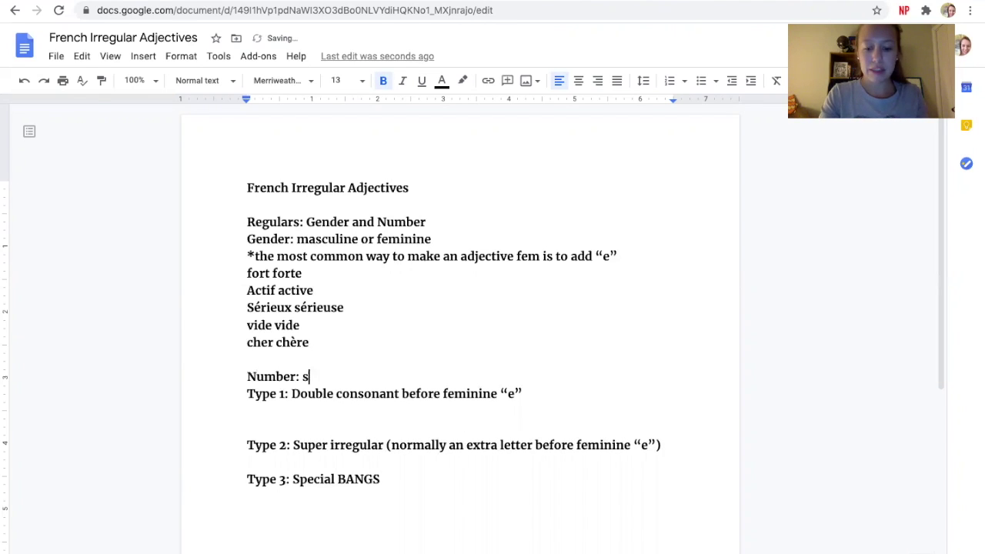
{"action": "type", "text": "ingular or plural"}
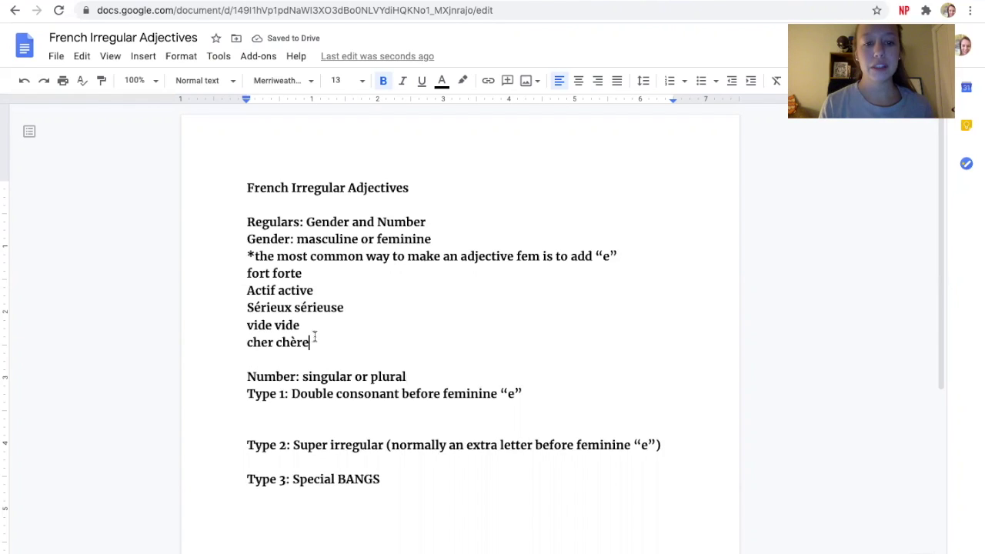
- Add the rule “Singular: add nothing” on a new line below the Number line
{"action": "left_click_drag", "start_coordinate": [311, 343], "coordinate": [248, 268]}
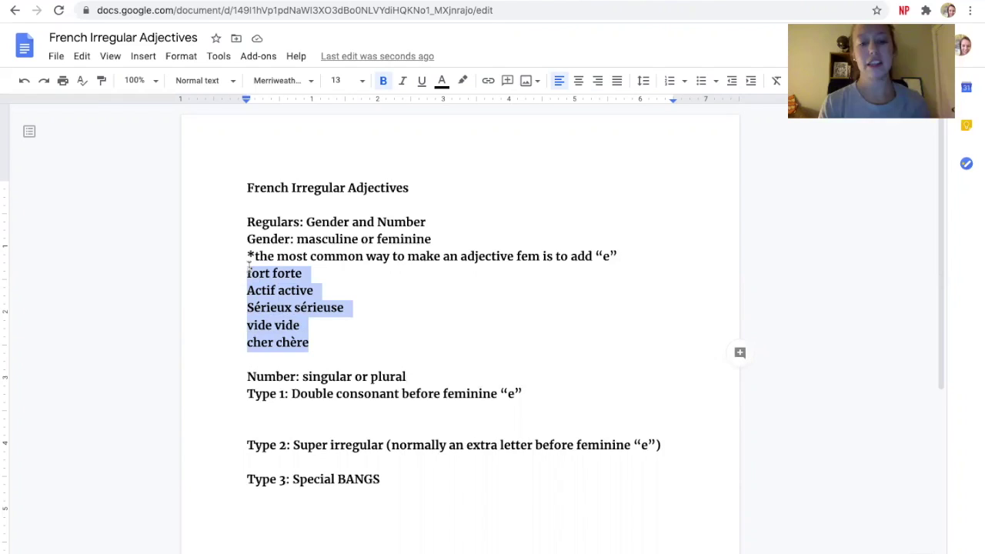
{"action": "left_click", "coordinate": [409, 376]}
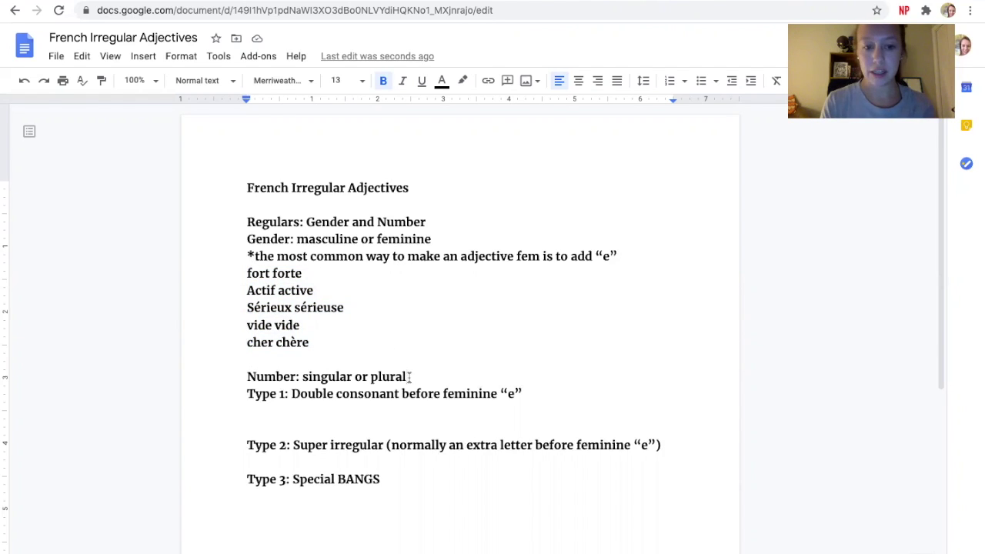
{"action": "key", "text": "Return"}
{"action": "type", "text": "singualr"}
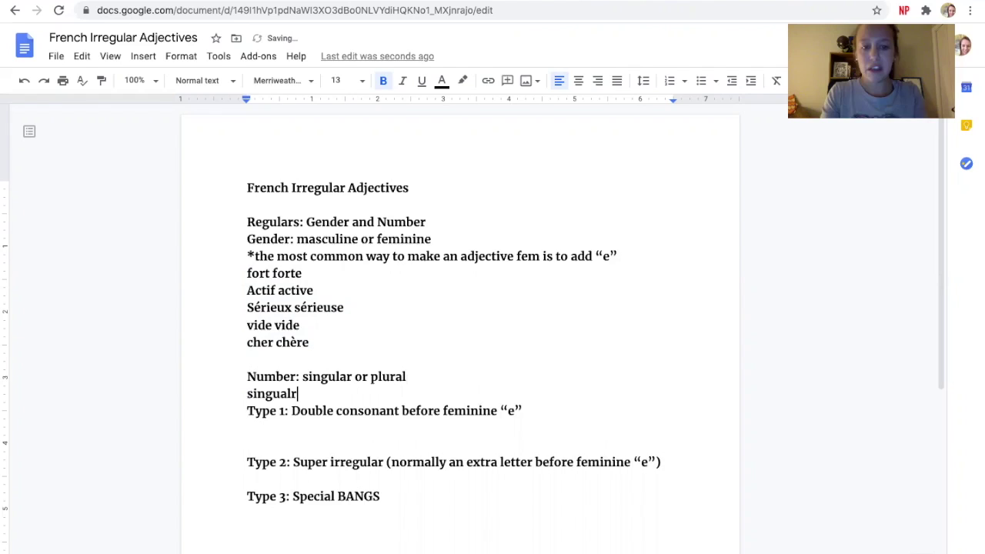
{"action": "key", "text": "BackSpace"}
{"action": "key", "text": "BackSpace"}
{"action": "key", "text": "BackSpace"}
{"action": "type", "text": "lar"}
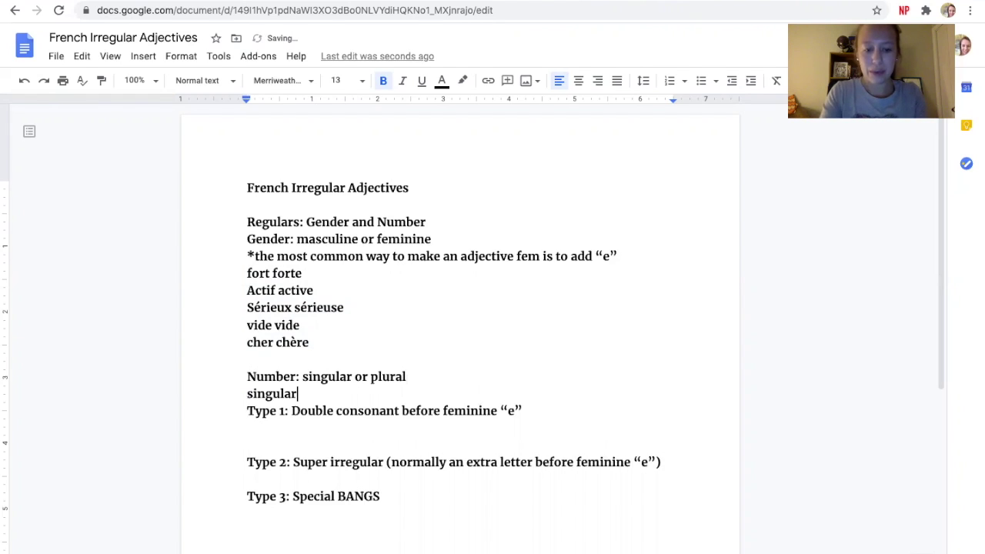
{"action": "type", "text": ": add nothing"}
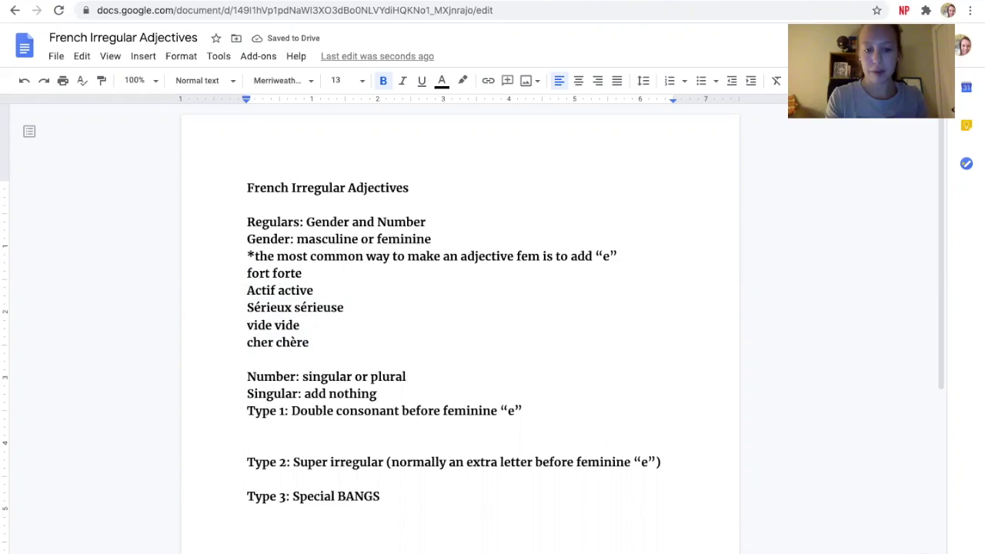
- Add “Plural: add “s” only time you don’t is with adjectives ending in “s” or “x”” below the Singular rule, plus a blank line
{"action": "key", "text": "Return"}
{"action": "type", "text": "plural"}
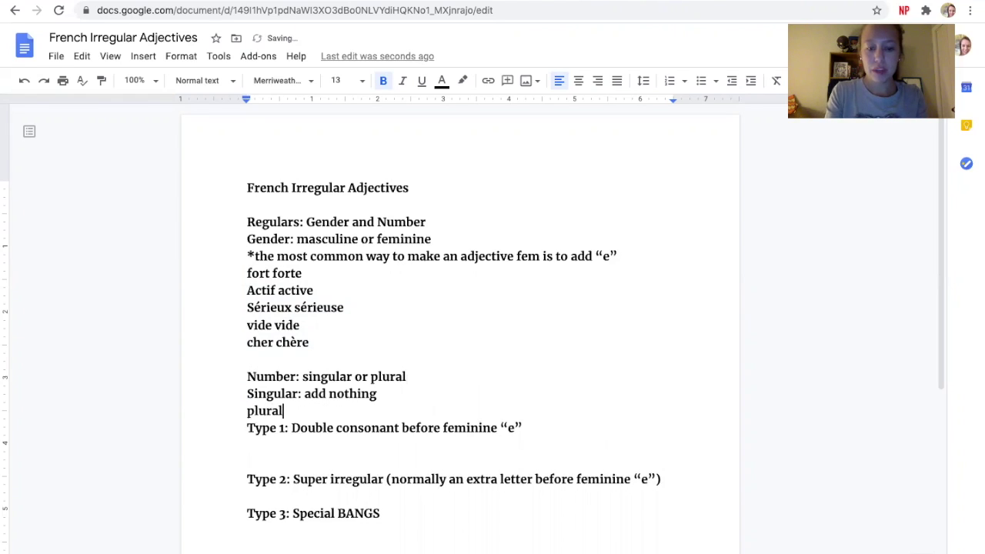
{"action": "type", "text": ": add \"s\""}
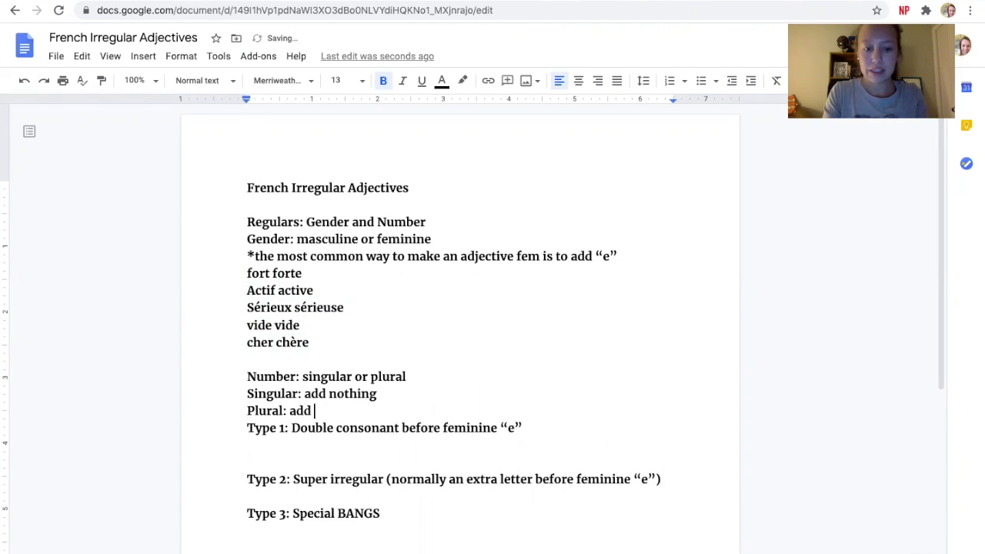
{"action": "key", "text": "BackSpace"}
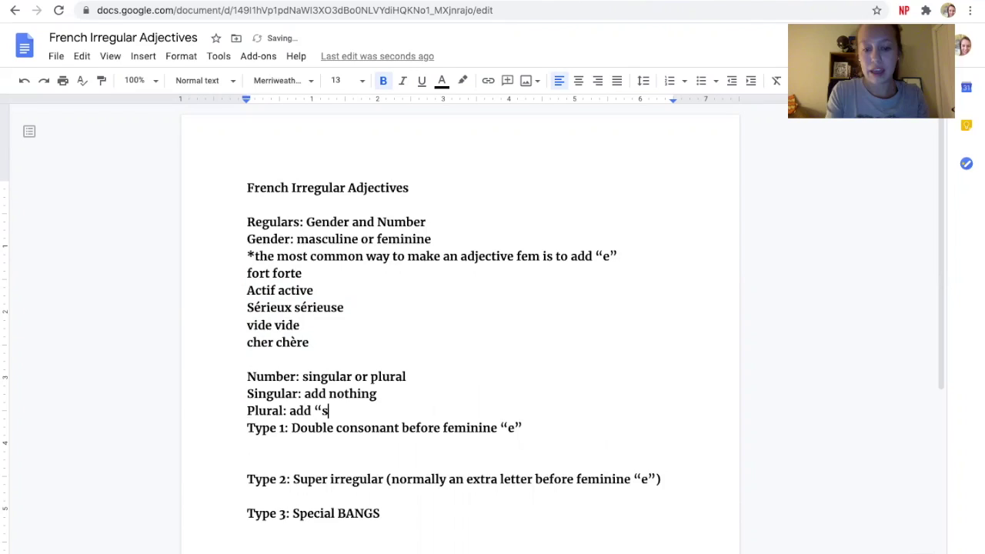
{"action": "type", "text": "\" onl"}
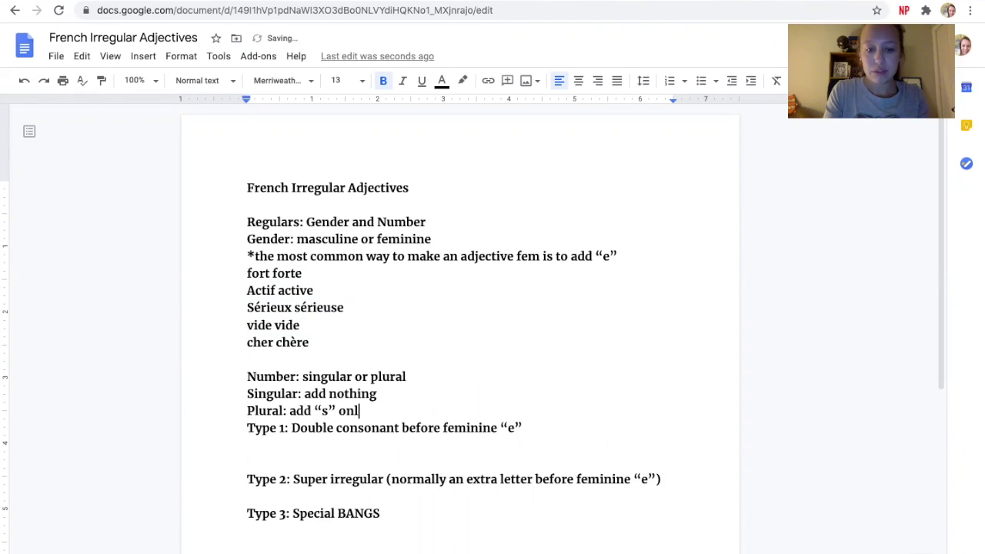
{"action": "type", "text": "y time you don"}
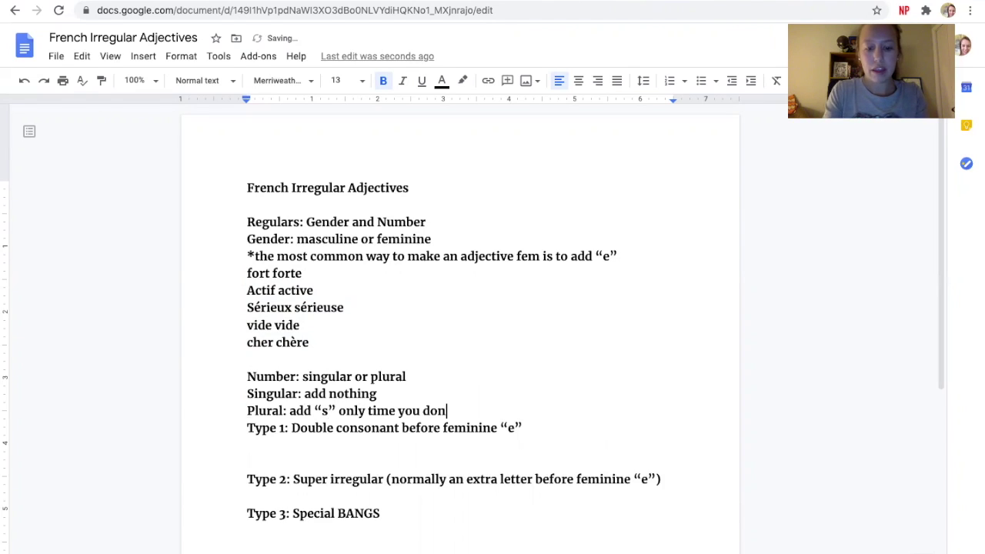
{"action": "type", "text": "'t is with "}
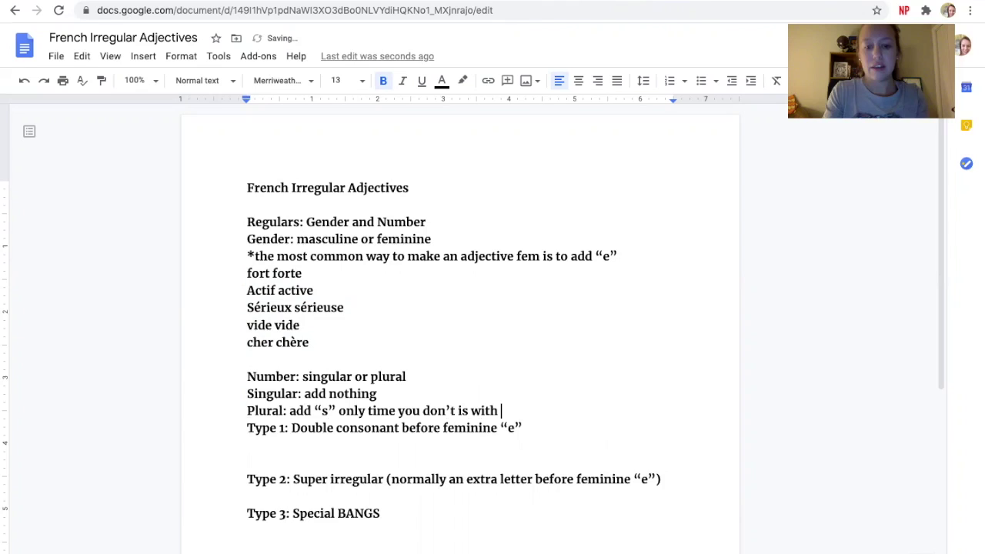
{"action": "type", "text": "adject"}
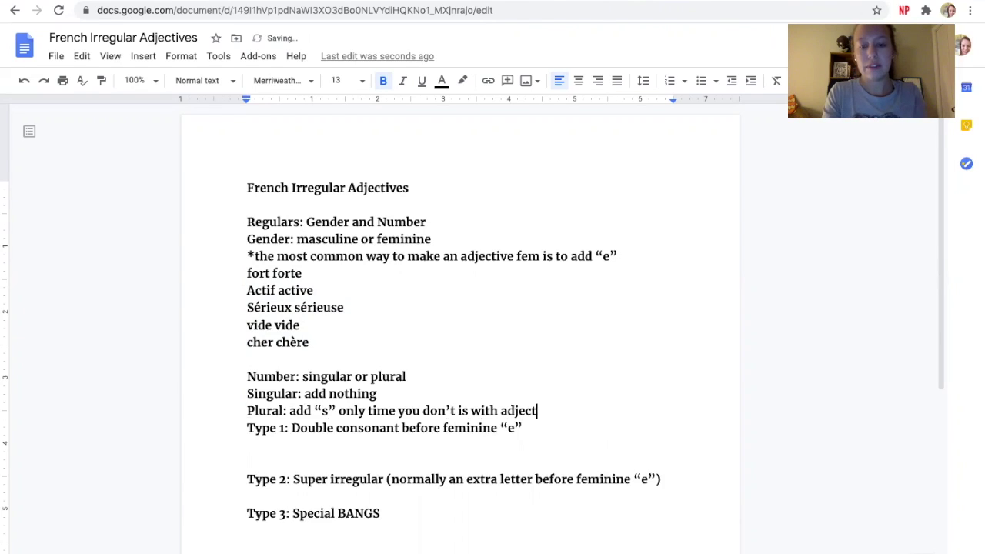
{"action": "type", "text": "ives ending in \"s"}
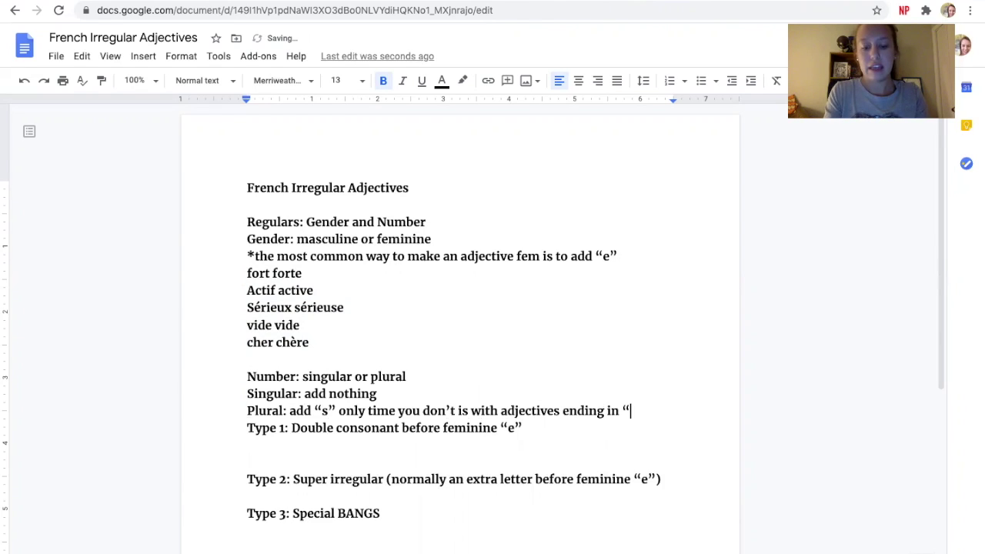
{"action": "type", "text": "\" or "}
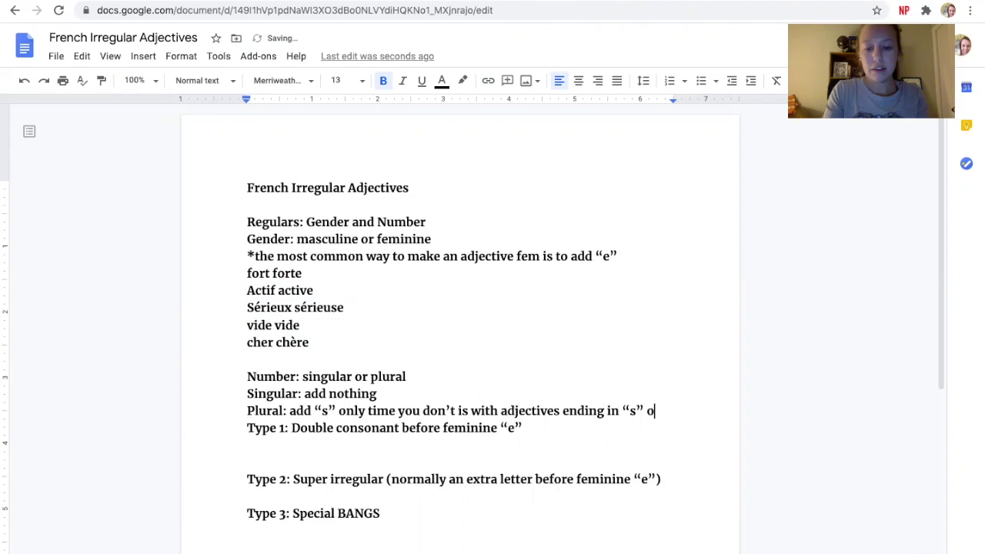
{"action": "type", "text": "\"x\""}
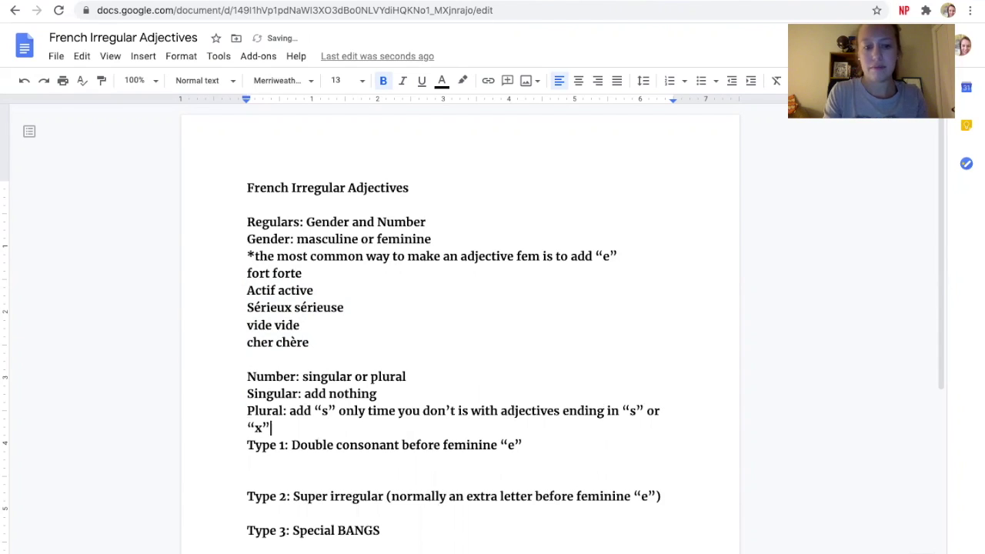
{"action": "key", "text": "Return"}
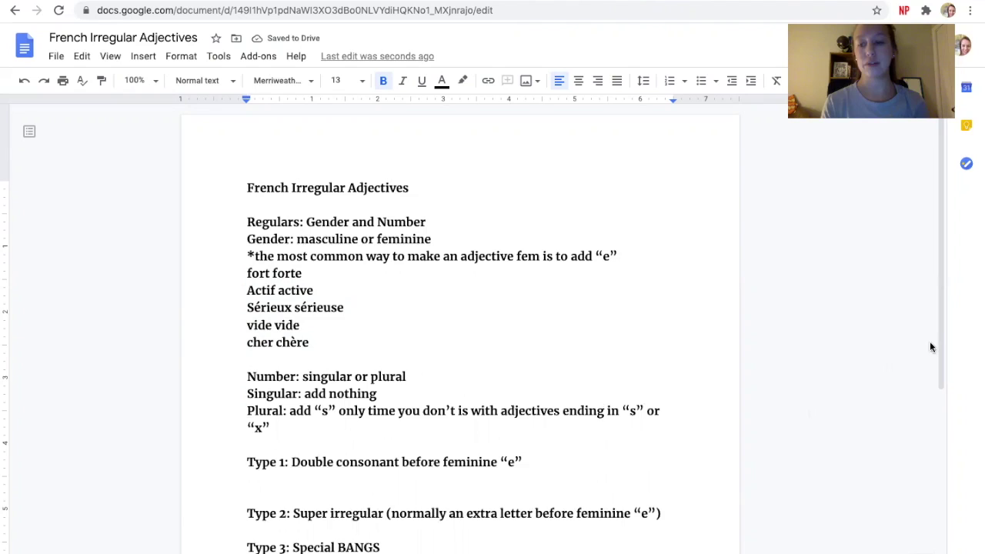
- Consult the scanned grammar lesson PDF and enter the pair “Gros” and “grosse” in two tabbed columns below the Type 1 heading
{"action": "left_click_drag", "start_coordinate": [939, 340], "coordinate": [939, 384]}
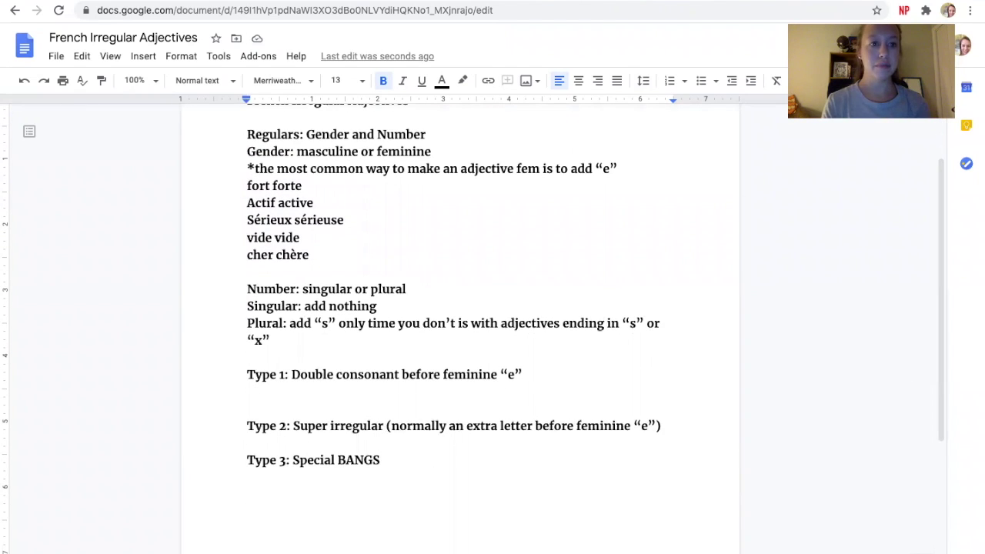
{"action": "key", "text": "ctrl+Tab"}
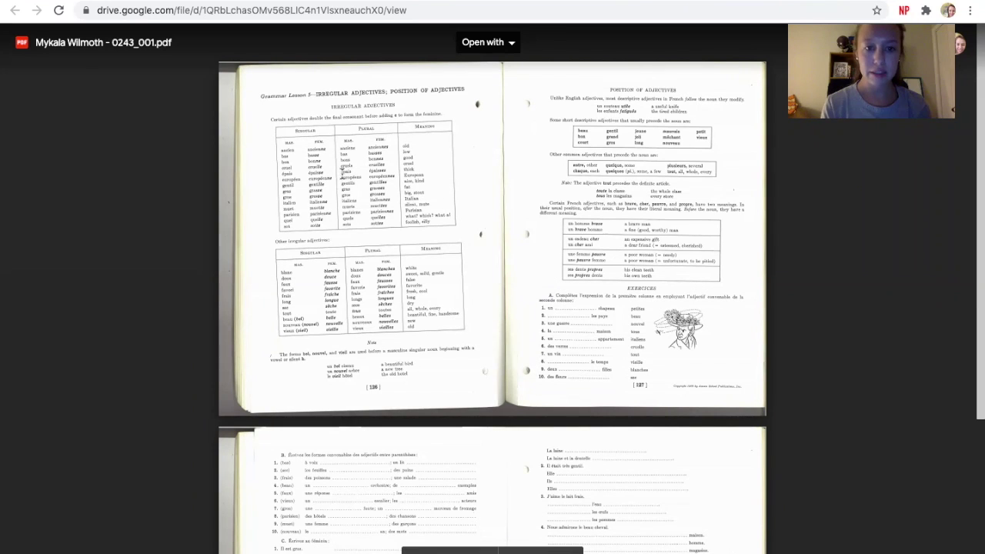
{"action": "key", "text": "ctrl+shift+Tab"}
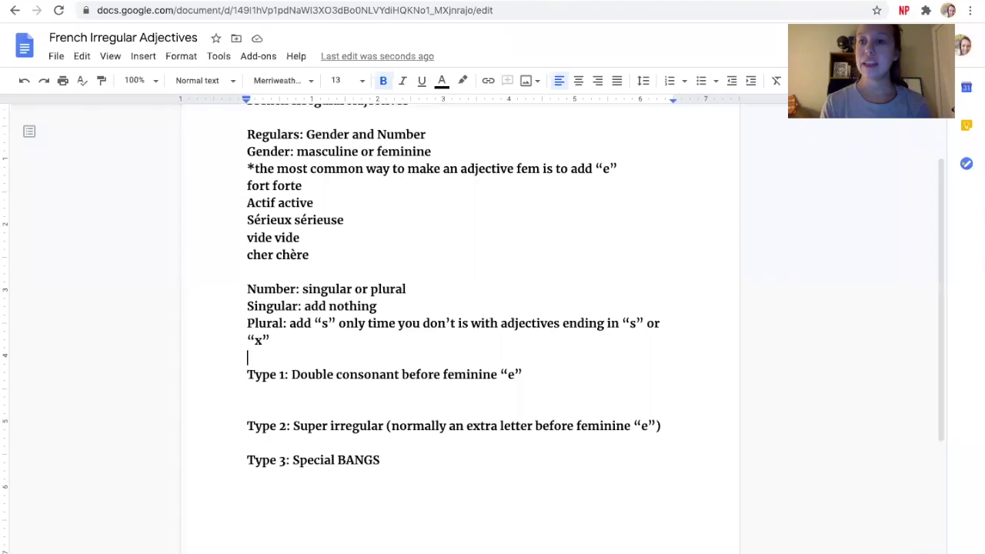
{"action": "left_click", "coordinate": [270, 391]}
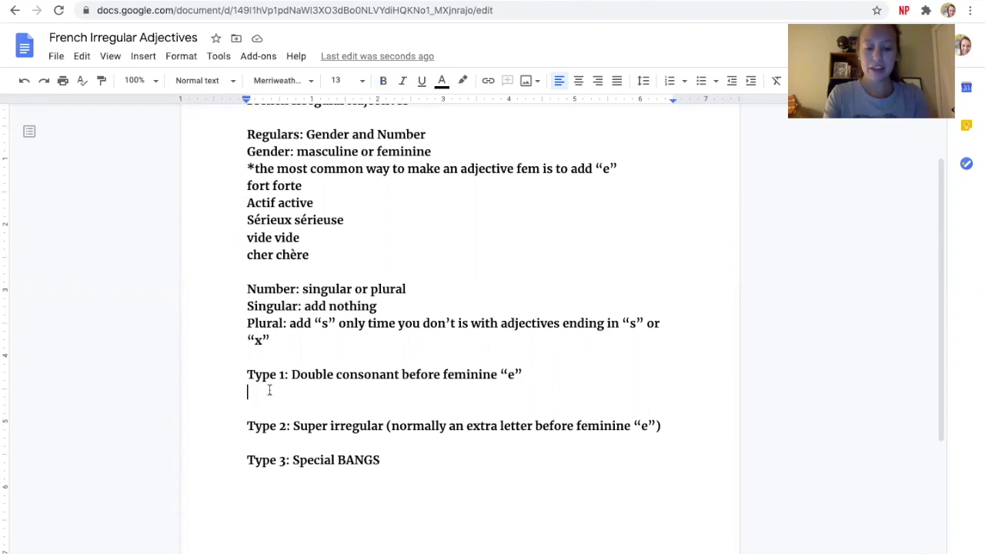
{"action": "type", "text": "gros"}
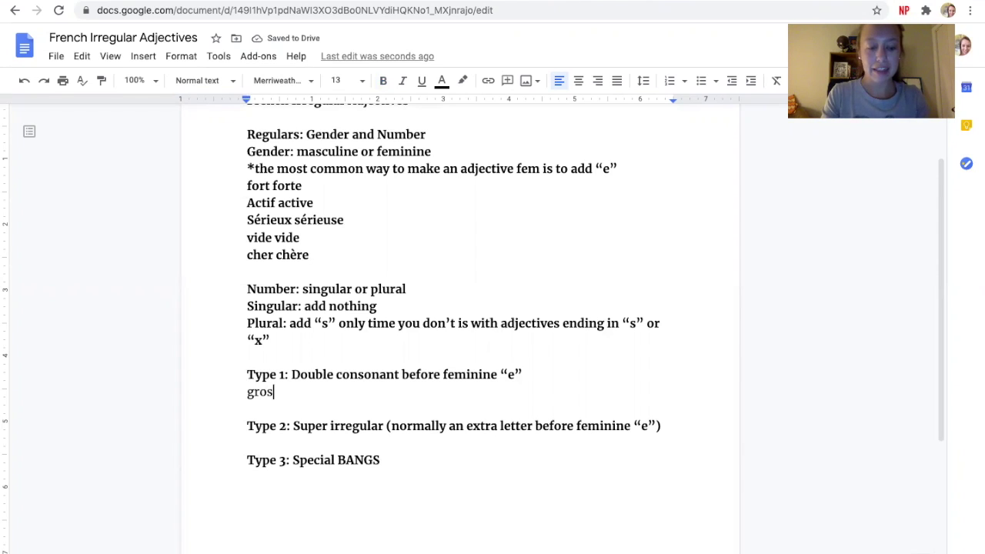
{"action": "key", "text": "Tab"}
{"action": "key", "text": "Tab"}
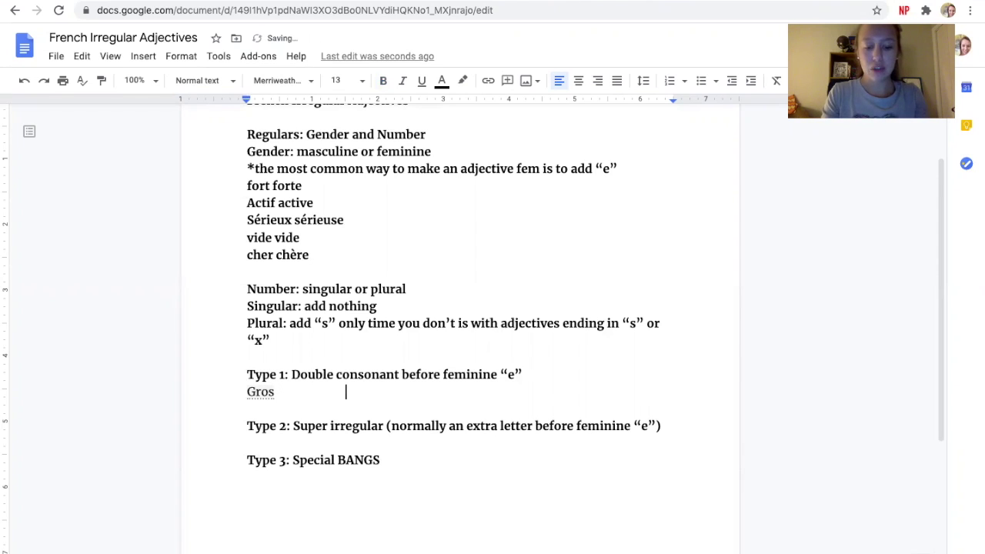
{"action": "type", "text": "grosse"}
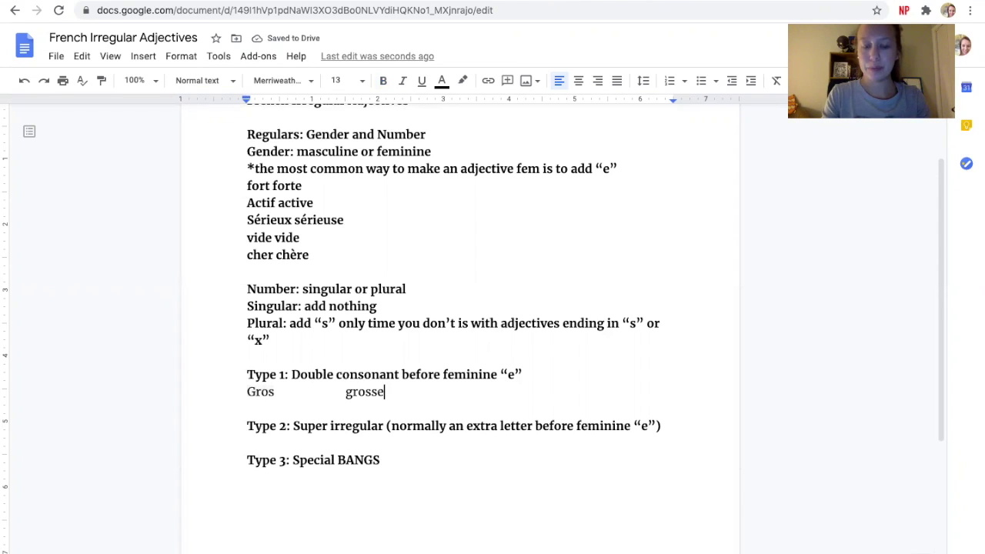
- Add the pair “Bas” and “basse” on a new line below “Gros”, aligned in the same two columns
{"action": "key", "text": "Return"}
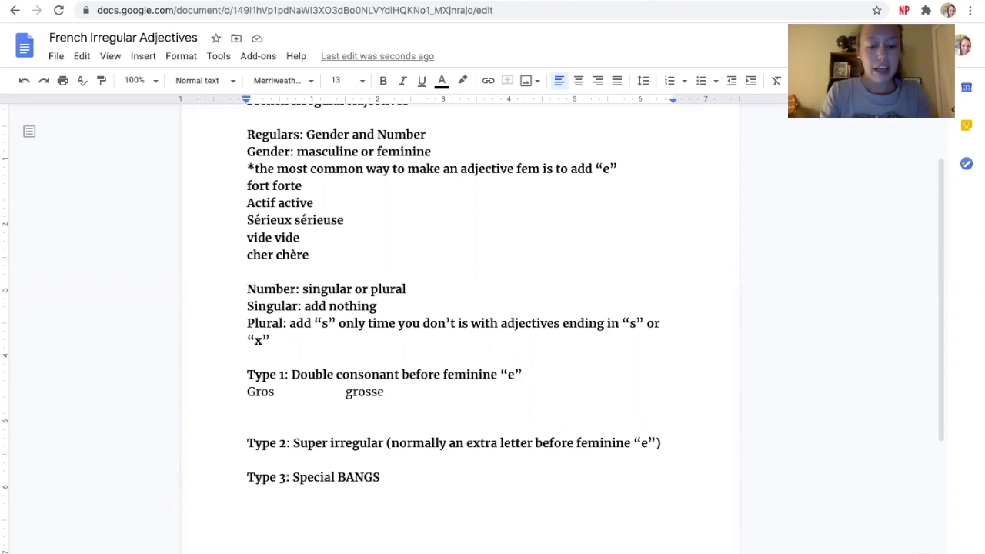
{"action": "type", "text": "bas"}
{"action": "key", "text": "Tab"}
{"action": "key", "text": "Tab"}
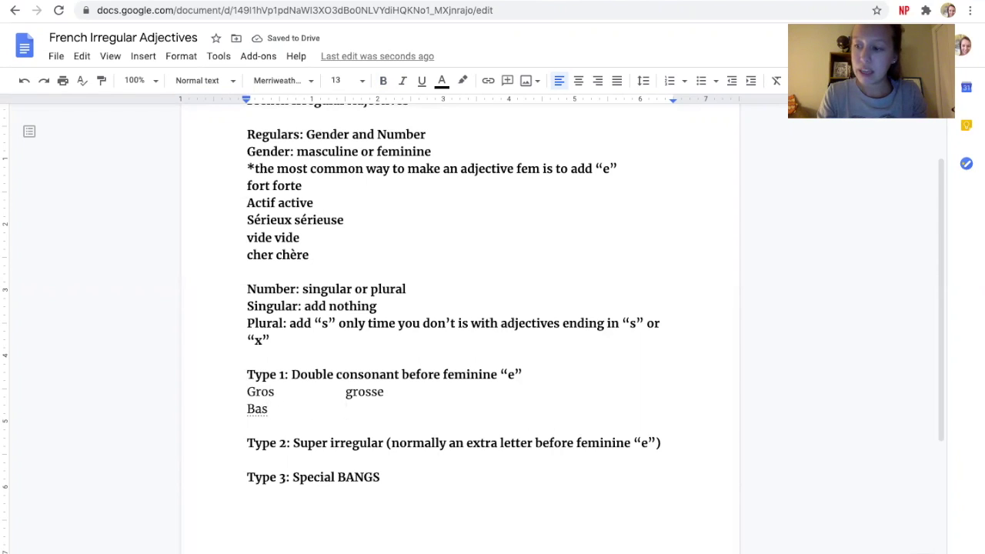
{"action": "type", "text": "ba"}
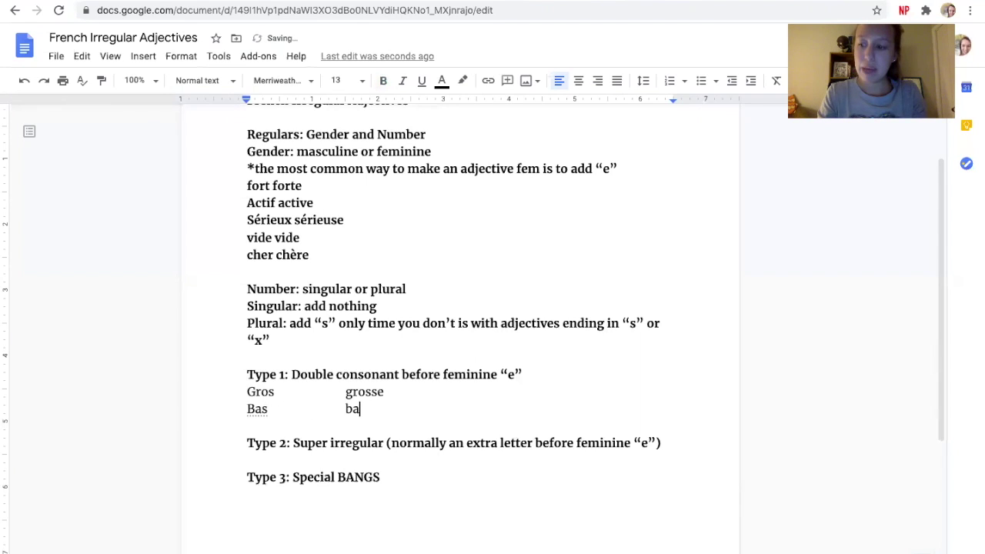
{"action": "type", "text": "sse"}
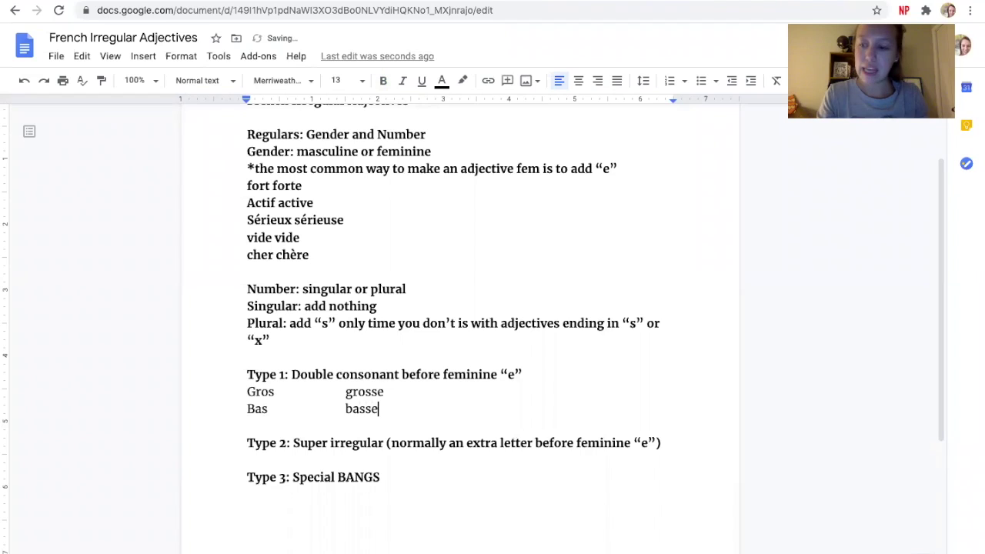
- Add the Type 1 pairs “Bon” and “bonne”, and “Cruel” and “cruelle” on separate lines, aligned in the same two columns
{"action": "key", "text": "Return"}
{"action": "type", "text": "bon"}
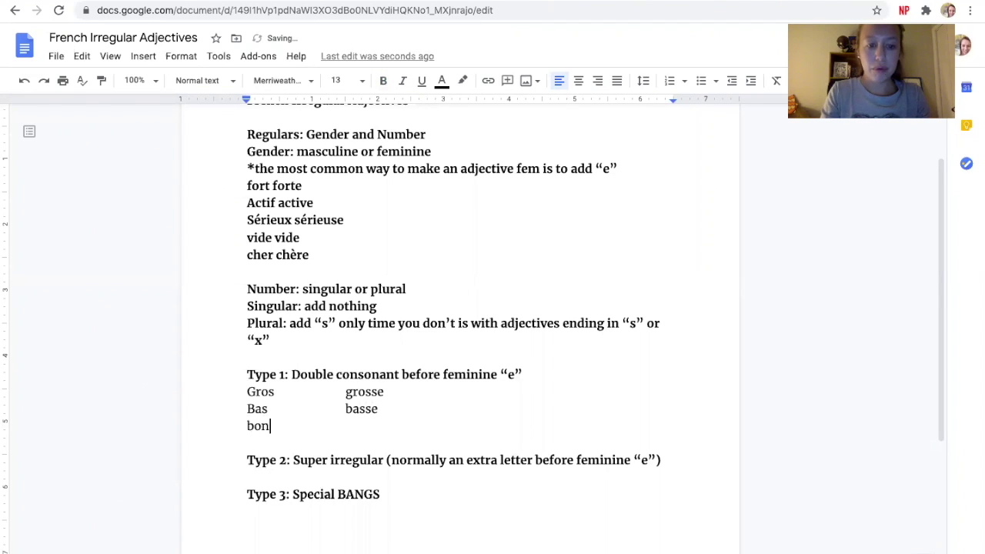
{"action": "type", "text": " bonne"}
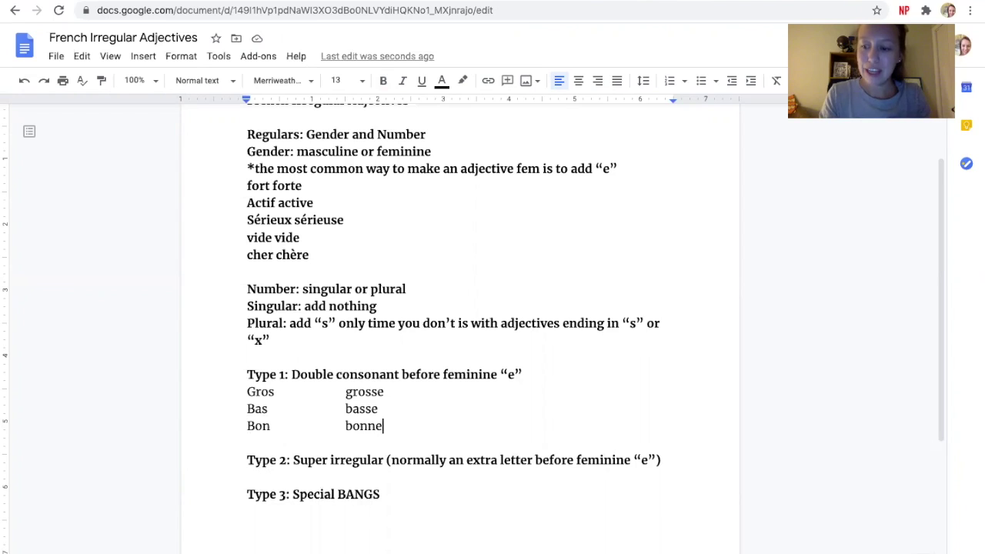
{"action": "key", "text": "Return"}
{"action": "type", "text": "cruel "}
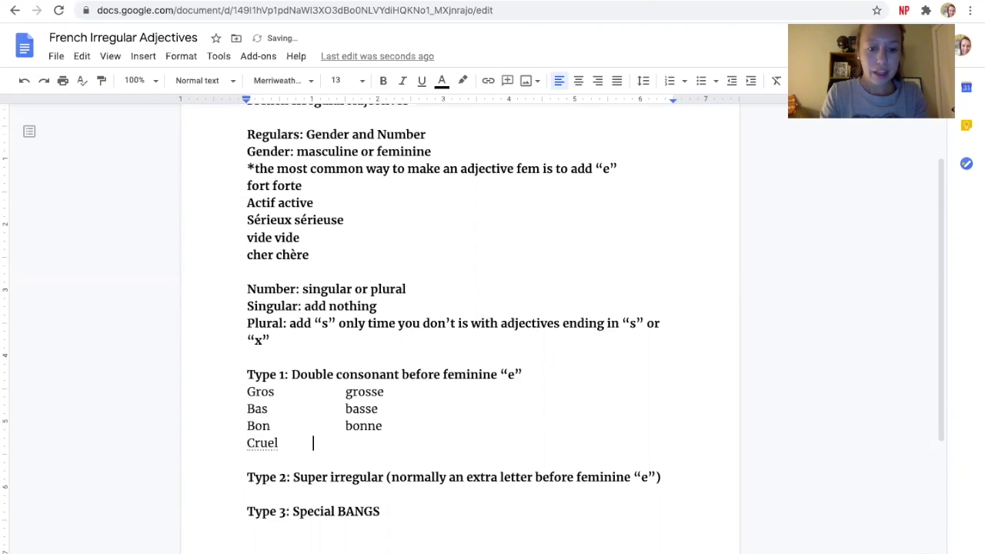
{"action": "type", "text": "cruelle"}
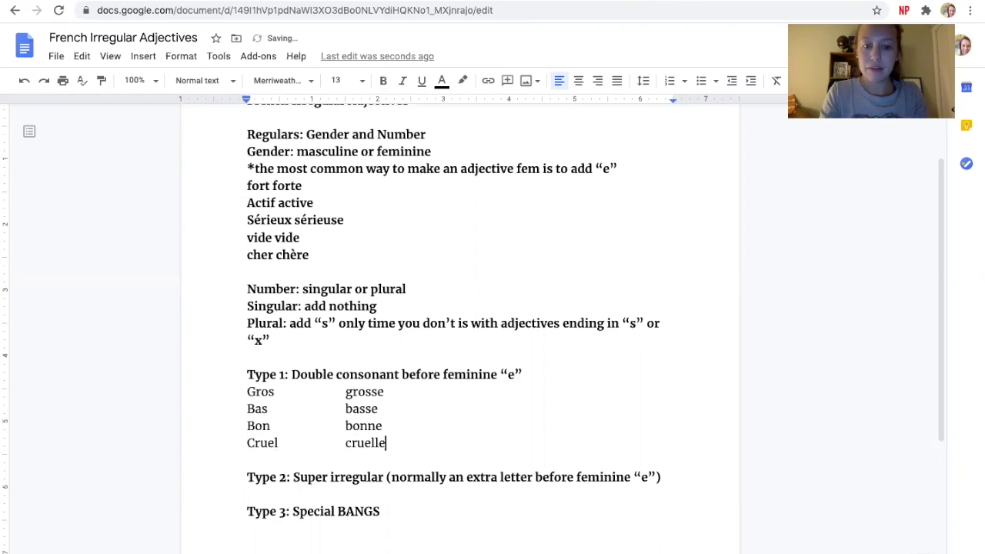
- Add the pair “Gentil” and “gentille” on a new line below “Cruel”, aligned in the same two columns
{"action": "key", "text": "Return"}
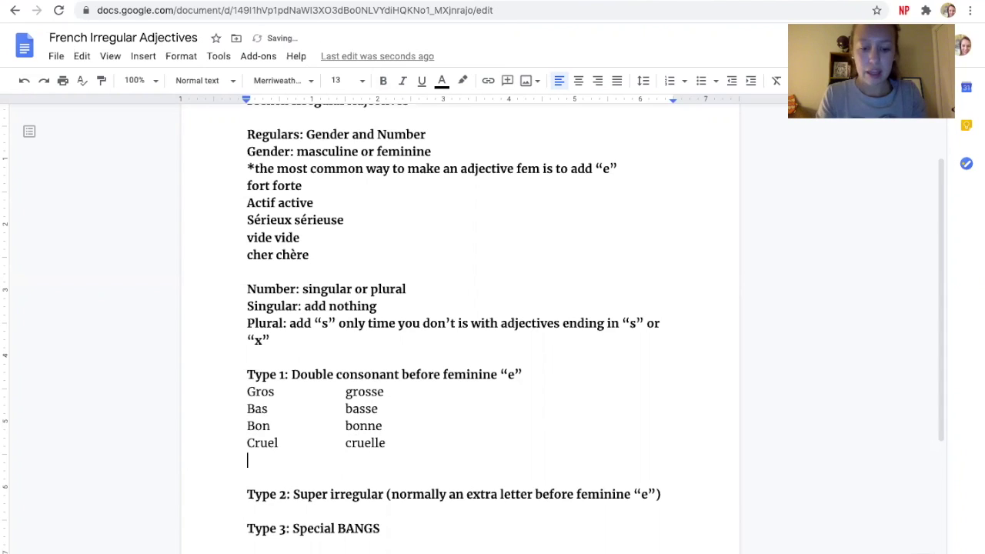
{"action": "type", "text": "gentil"}
{"action": "key", "text": "Tab"}
{"action": "type", "text": "gentille"}
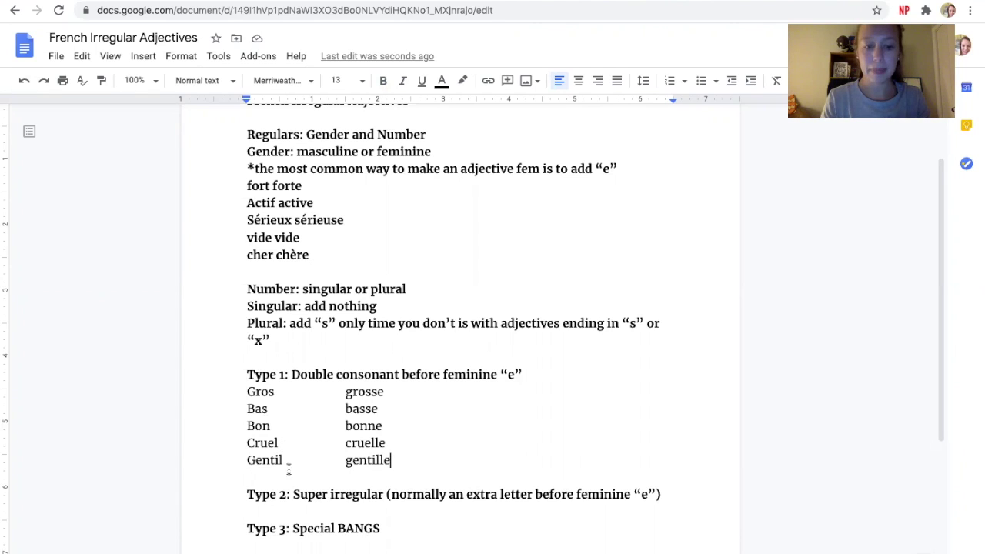
- Append the page reference “p. 126” to the ends of both the Type 1 and Type 2 headings
{"action": "left_click", "coordinate": [539, 378]}
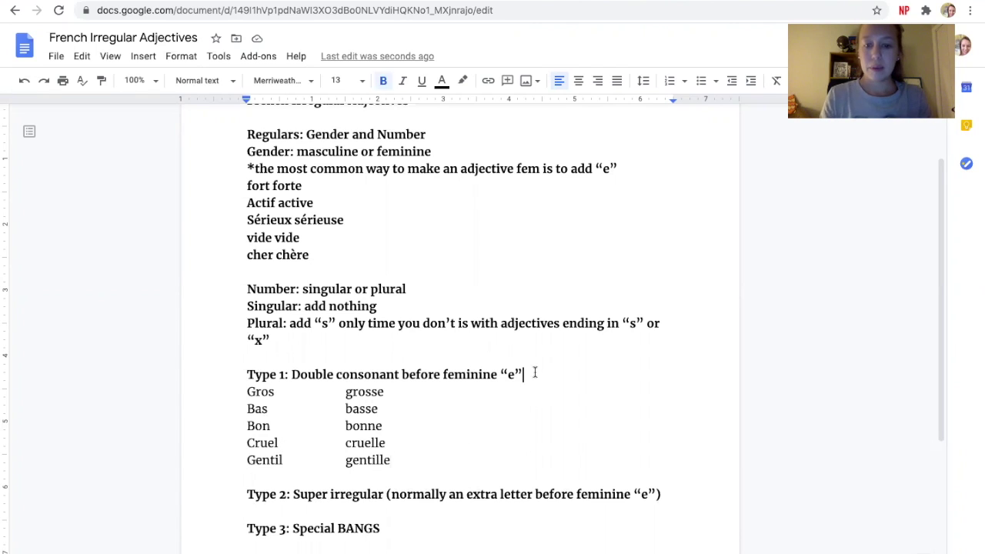
{"action": "type", "text": "p. 126"}
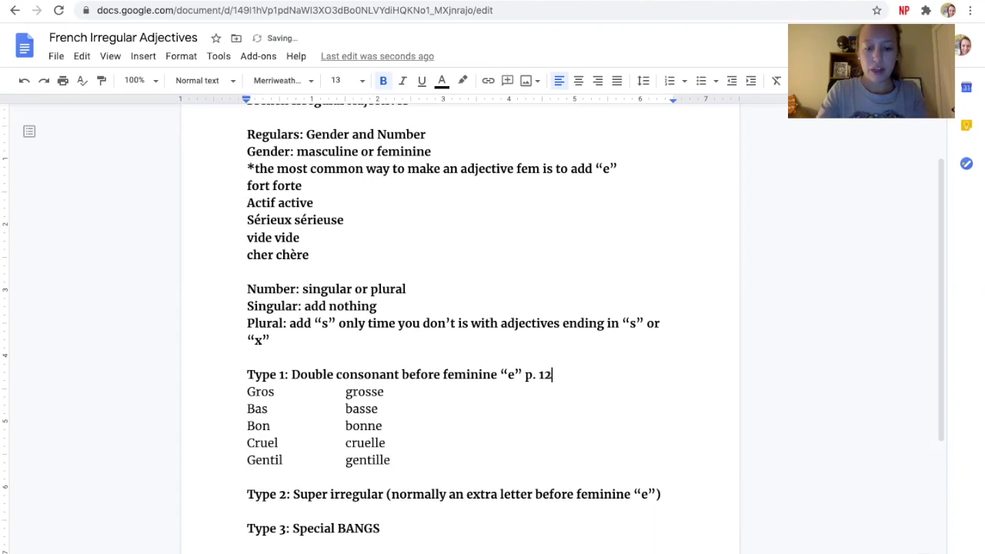
{"action": "left_click", "coordinate": [667, 494]}
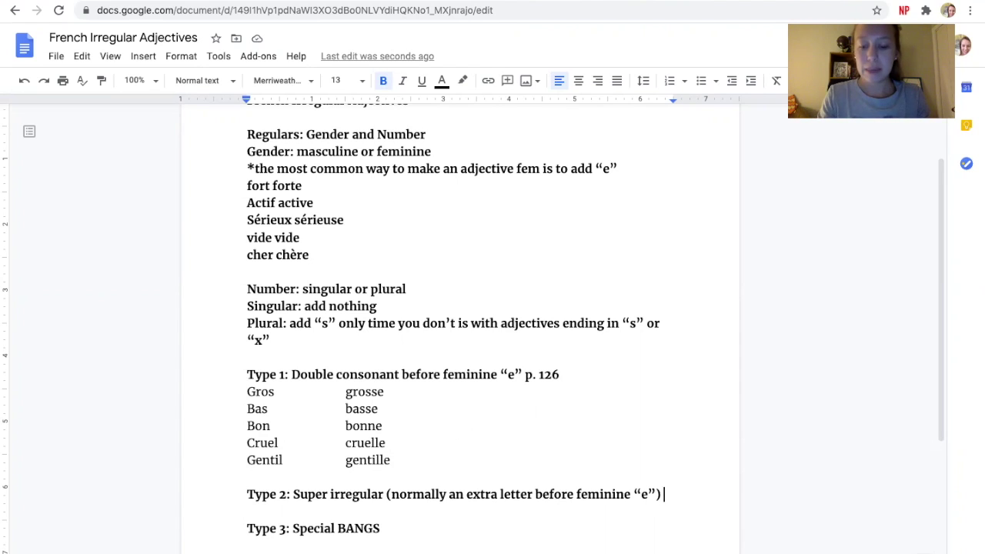
{"action": "type", "text": "p. "}
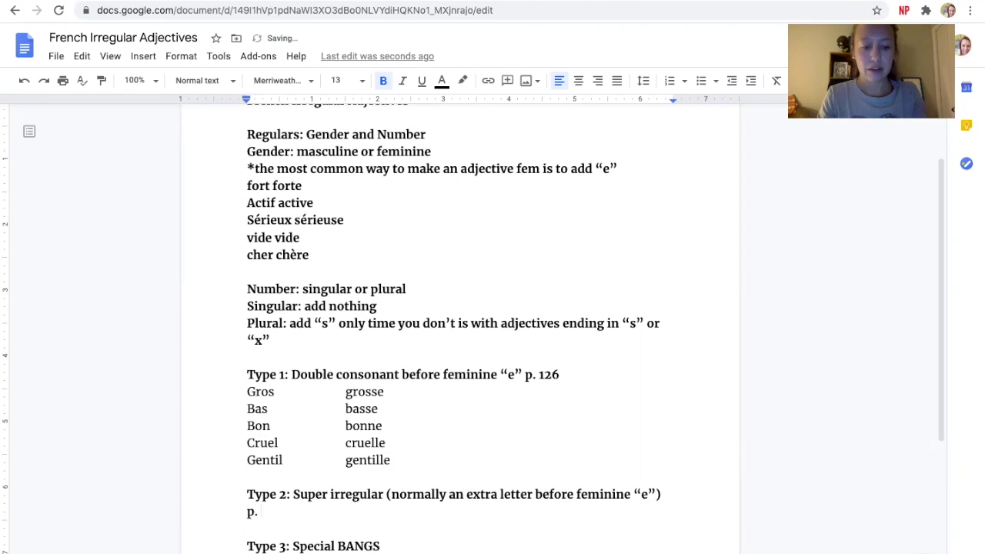
{"action": "type", "text": "126"}
- Below the Type 2 heading, add the non-bold pairs “Blanc” and “blanche”, and “Doux” and “douce” on separate lines in two tabbed columns
{"action": "key", "text": "Return"}
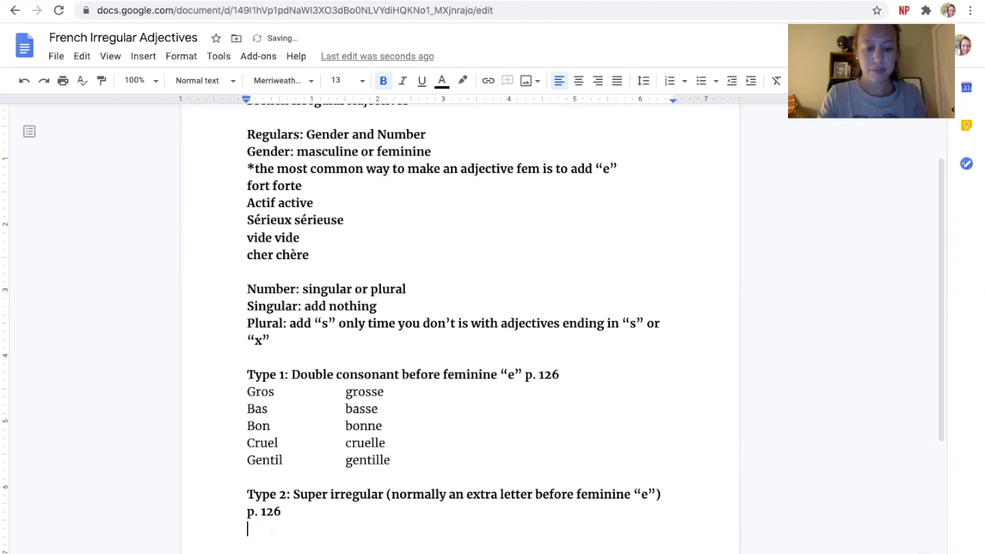
{"action": "key", "text": "ctrl+b"}
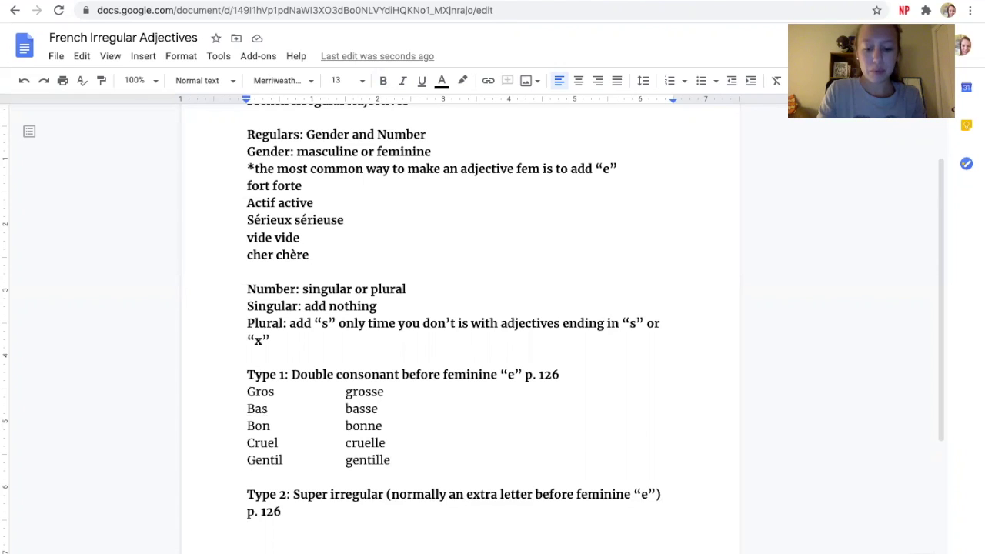
{"action": "type", "text": "blanc"}
{"action": "key", "text": "Tab"}
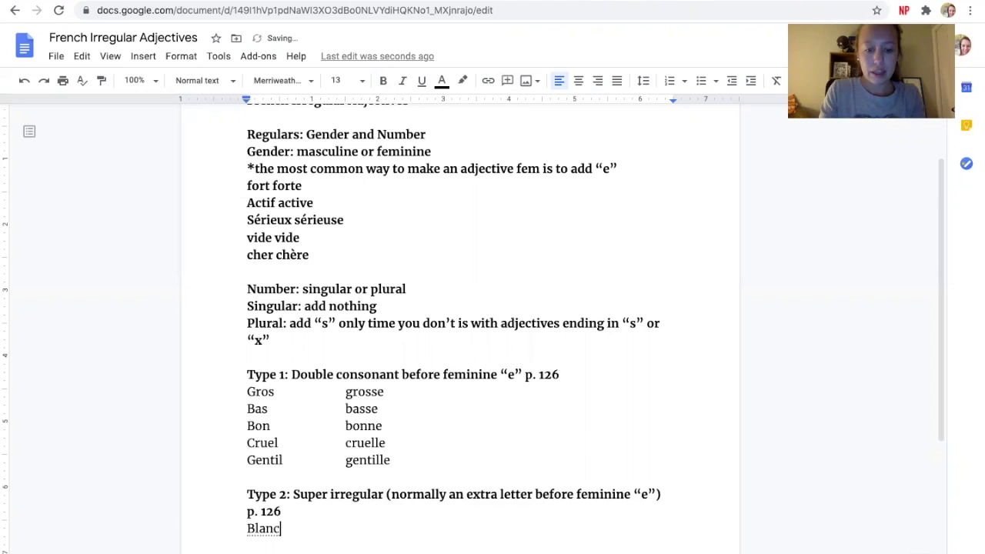
{"action": "type", "text": "blanche"}
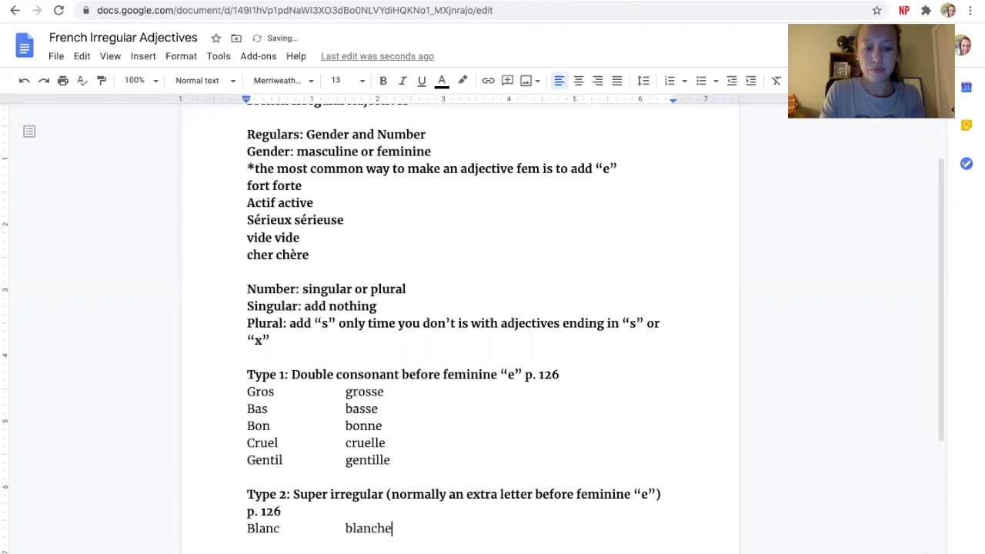
{"action": "key", "text": "Return"}
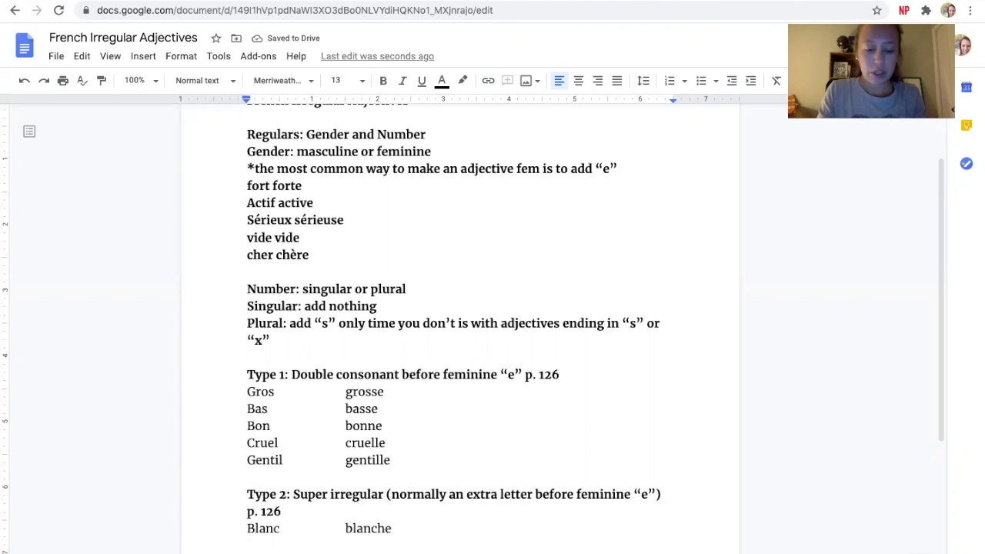
{"action": "type", "text": "doux"}
{"action": "key", "text": "Tab"}
{"action": "type", "text": "douce"}
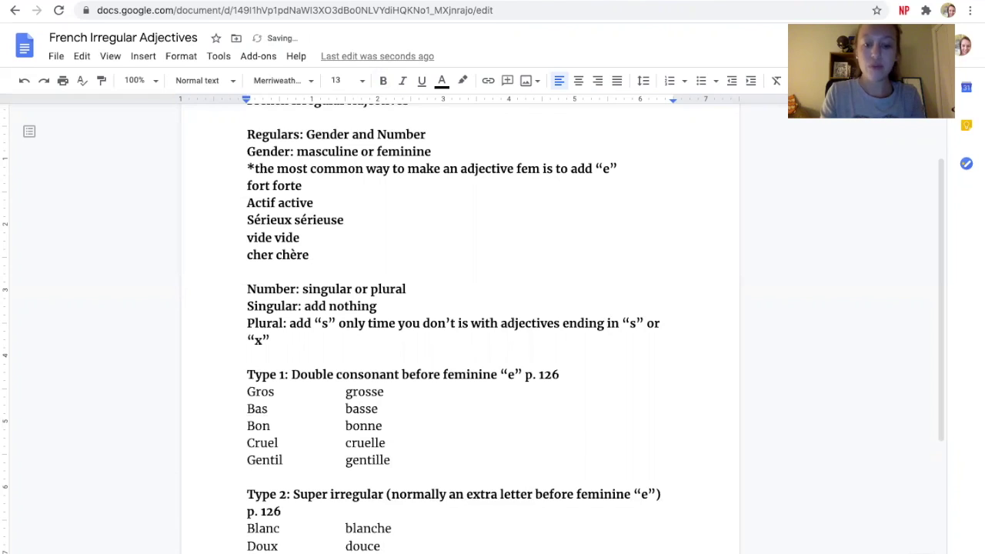
- Add the Type 2 pairs “Faux” and “fausse”, and “Favori” and “favorite” on separate lines, aligned in the same two columns
{"action": "key", "text": "Return"}
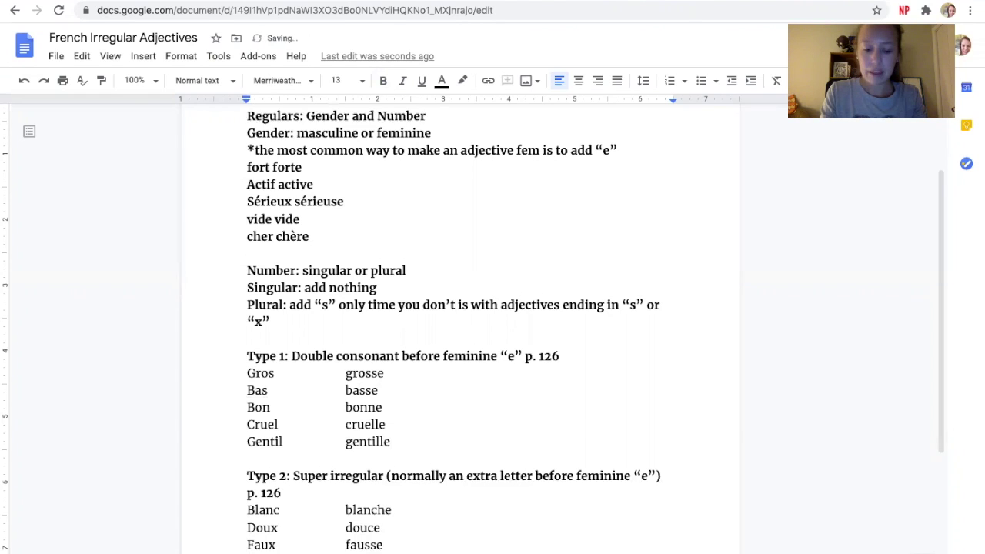
{"action": "type", "text": "favori"}
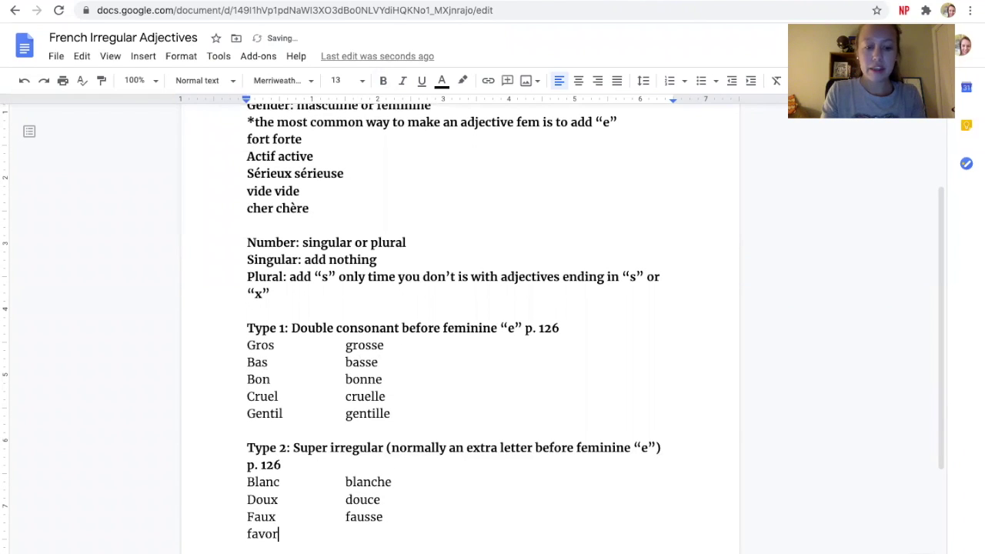
{"action": "key", "text": "Tab"}
{"action": "type", "text": "for"}
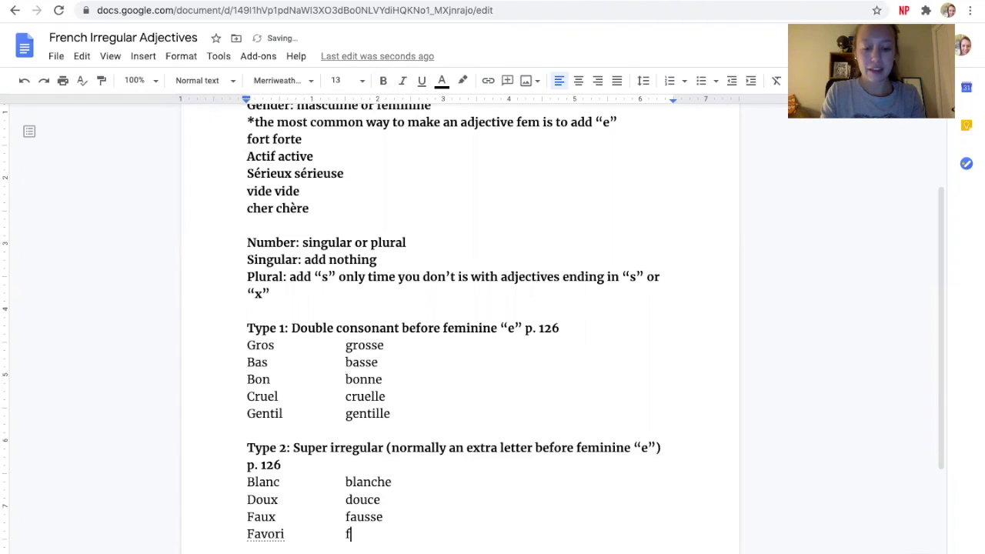
{"action": "key", "text": "BackSpace"}
{"action": "key", "text": "BackSpace"}
{"action": "type", "text": "ar"}
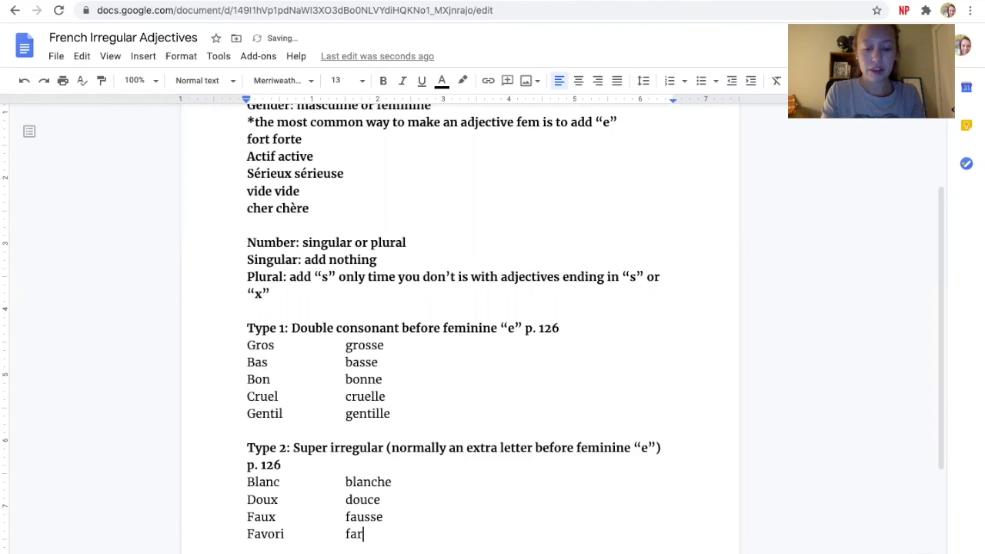
{"action": "key", "text": "BackSpace"}
{"action": "type", "text": "vorite"}
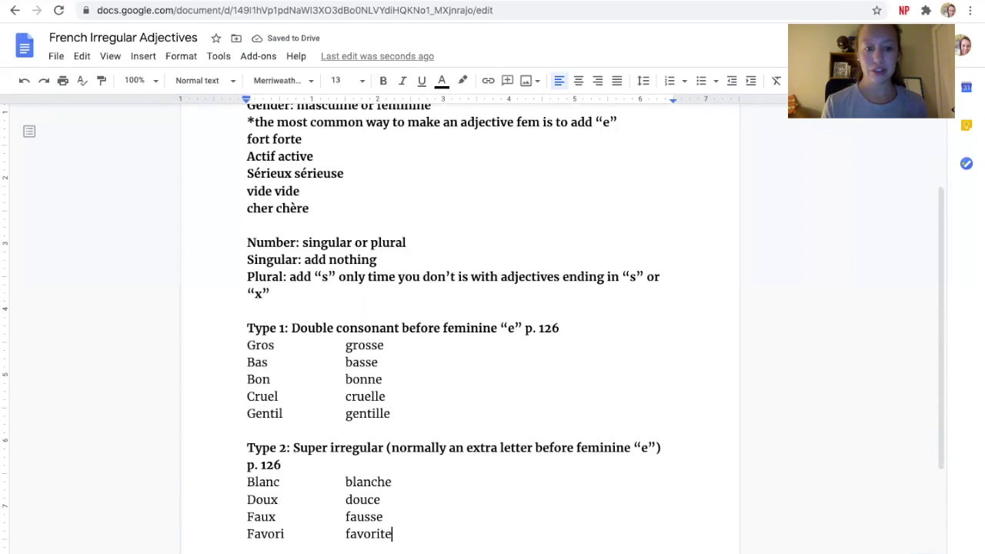
- Add the non-bold line “BANGS adjective go before the noun” directly below the Type 3 heading
{"action": "left_click_drag", "start_coordinate": [297, 470], "coordinate": [234, 467]}
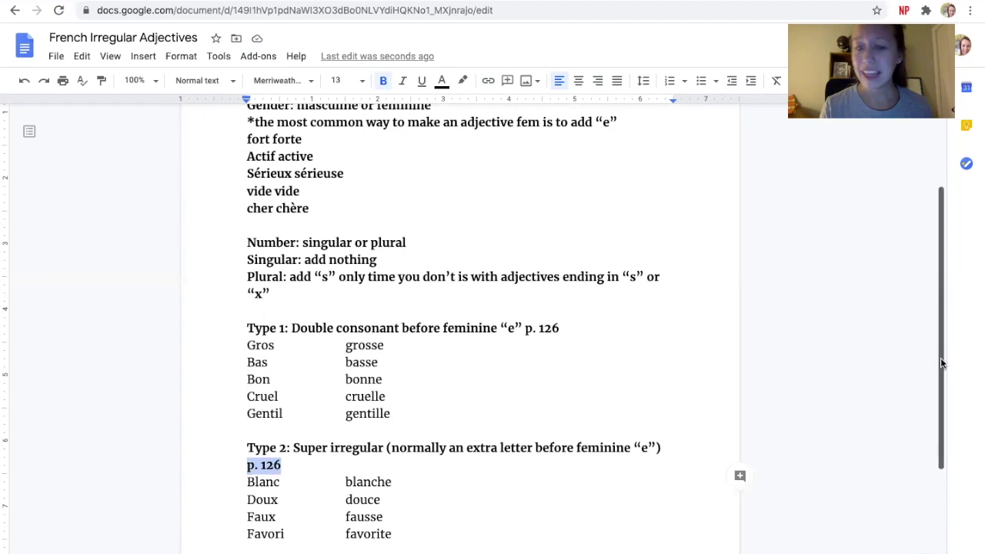
{"action": "left_click_drag", "start_coordinate": [939, 328], "coordinate": [928, 424]}
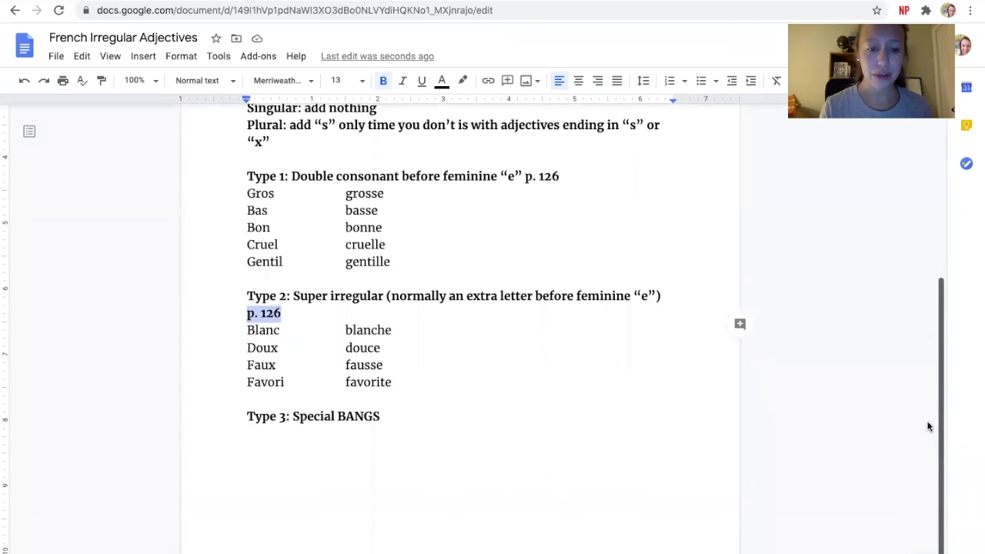
{"action": "left_click", "coordinate": [401, 413]}
{"action": "key", "text": "Return"}
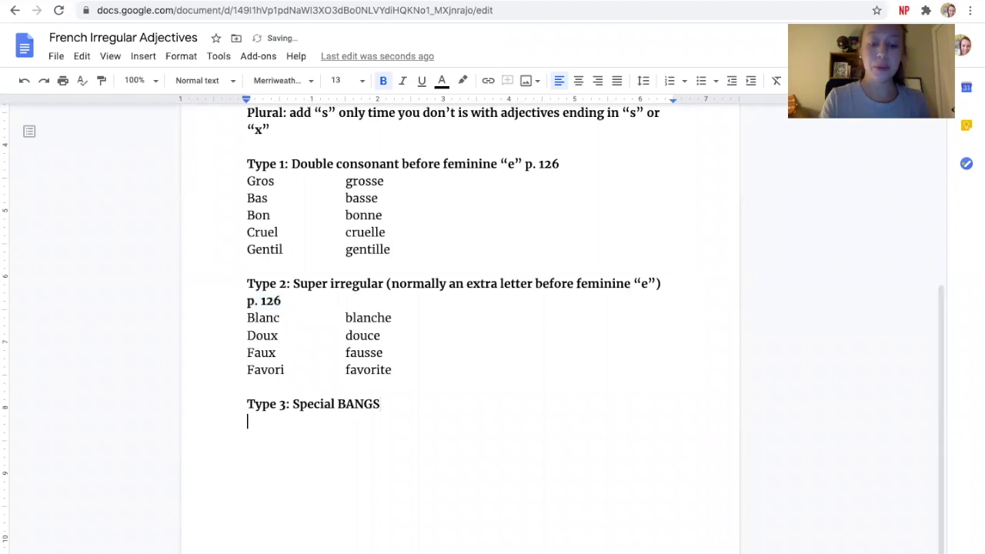
{"action": "key", "text": "ctrl+b"}
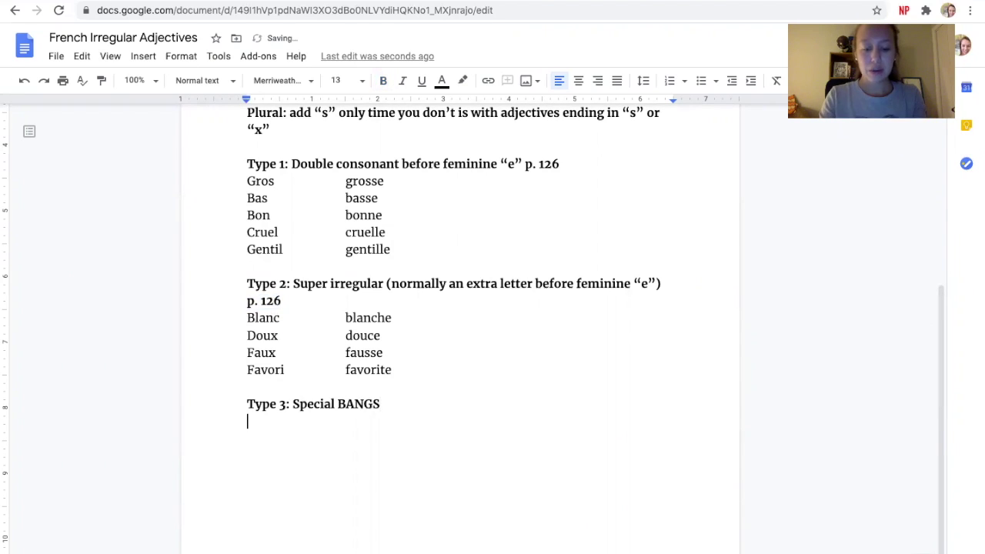
{"action": "type", "text": "BANGS"}
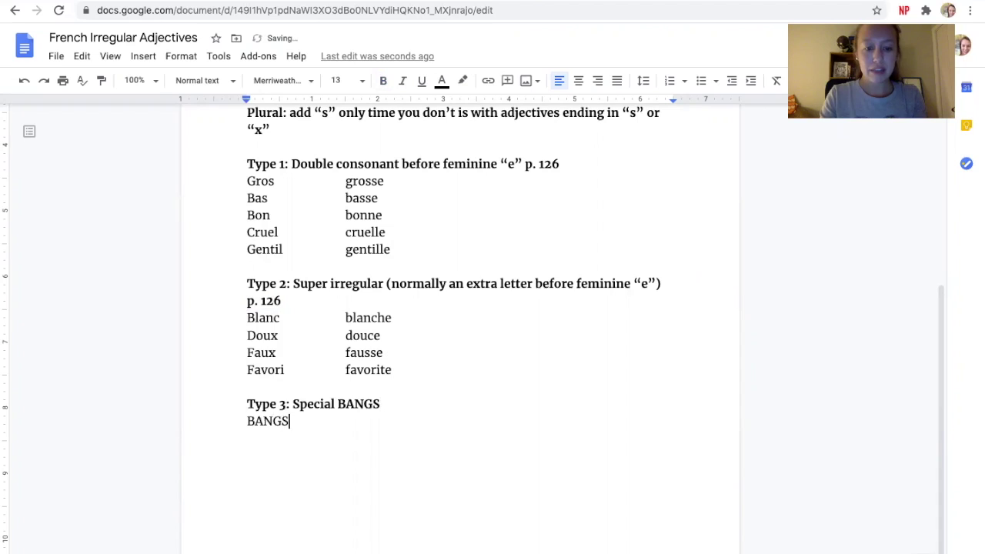
{"action": "type", "text": " adjectiv"}
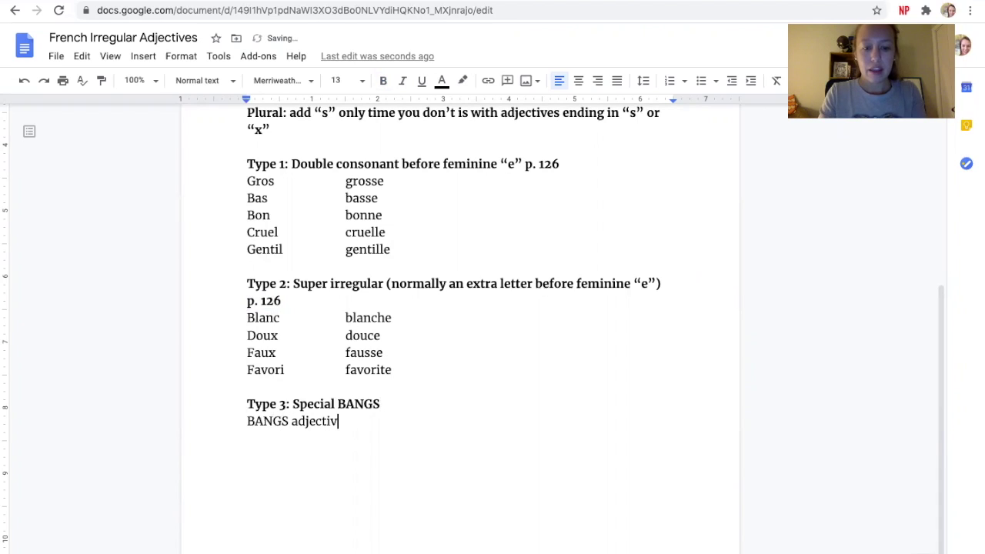
{"action": "type", "text": "e go before the noun"}
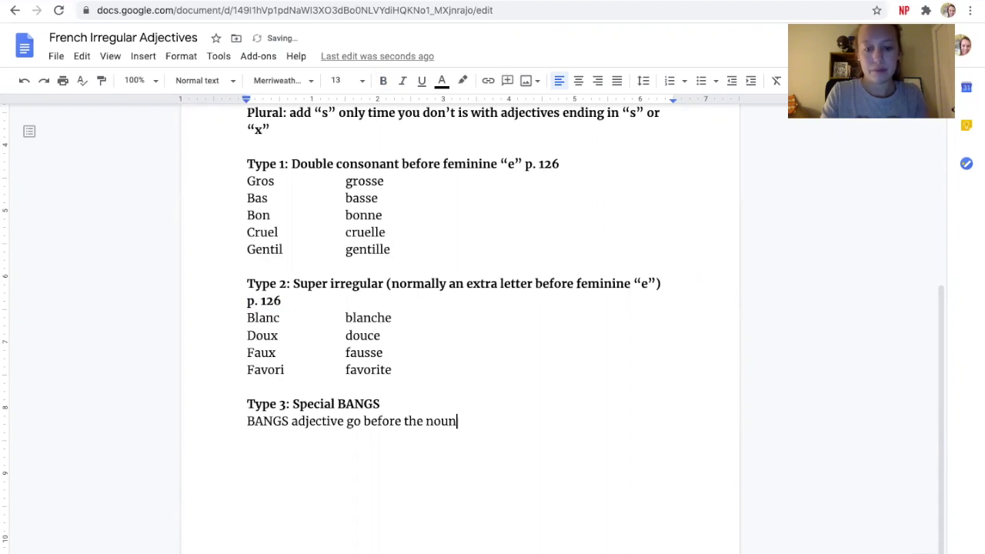
- Add the line “Beauty, Age, Number, Goodness, Size” below the BANGS rule
{"action": "key", "text": "Return"}
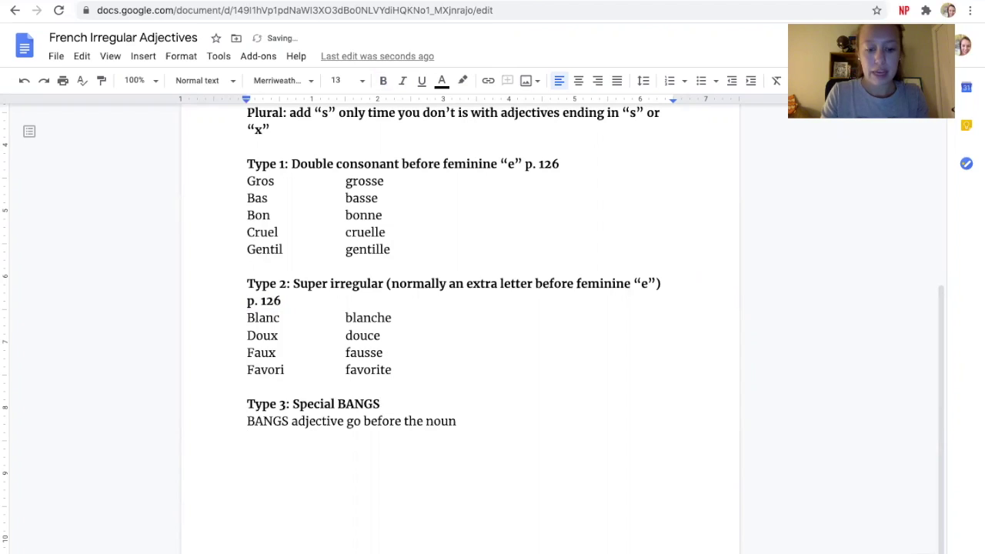
{"action": "type", "text": "Beauty, "}
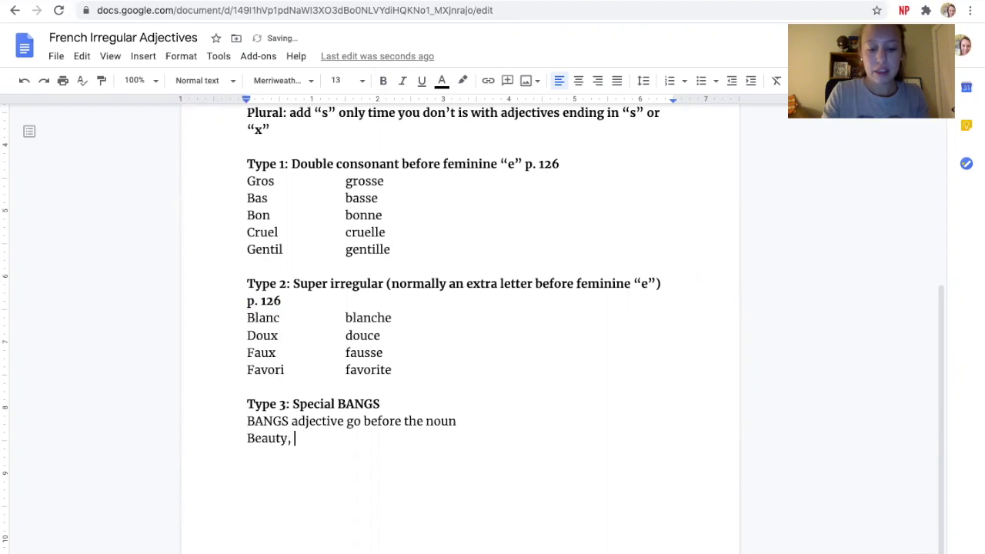
{"action": "type", "text": "Age, Numbe"}
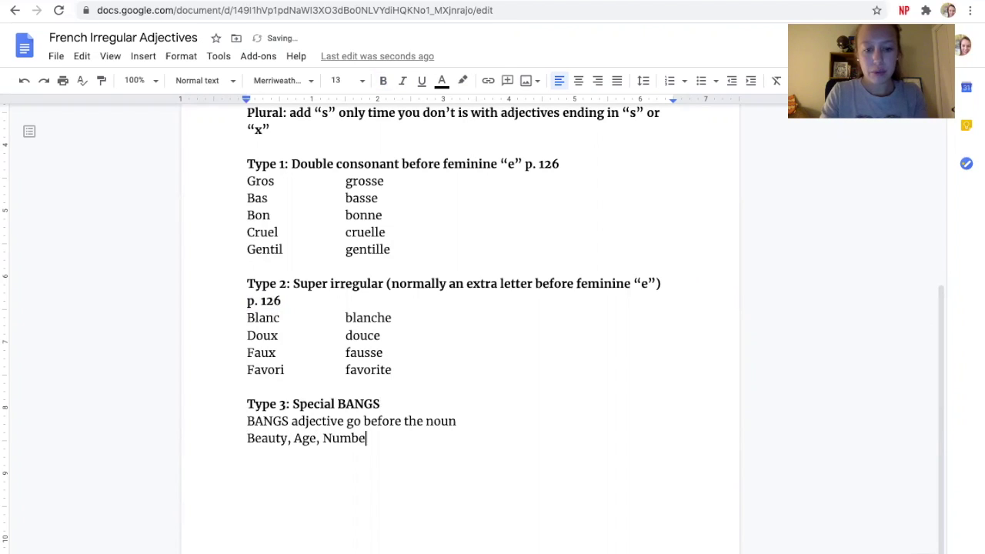
{"action": "type", "text": "r, Goodness, Size"}
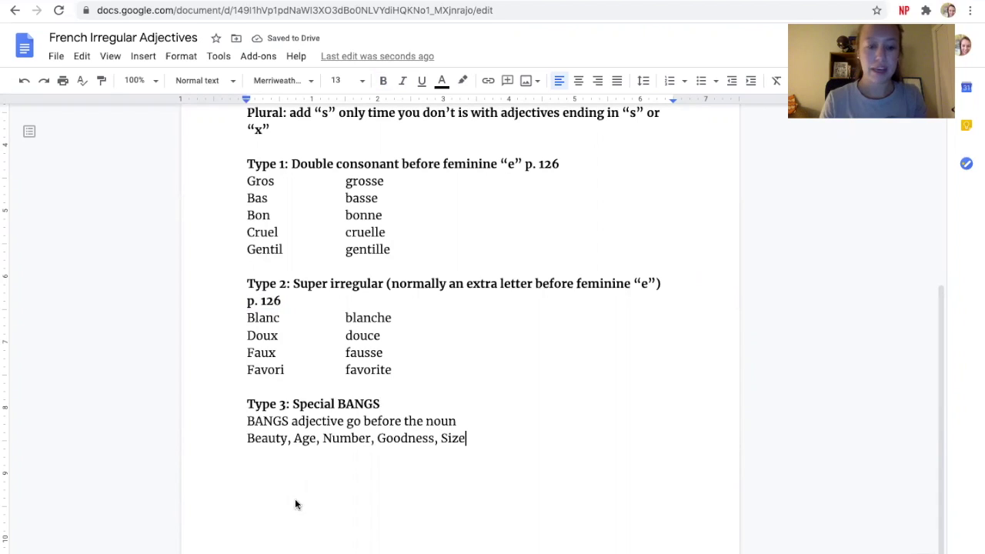
- Insert the examples “(beau, joli, laid)” after “Beauty” in the BANGS category line
{"action": "left_click", "coordinate": [287, 440]}
{"action": "type", "text": "("}
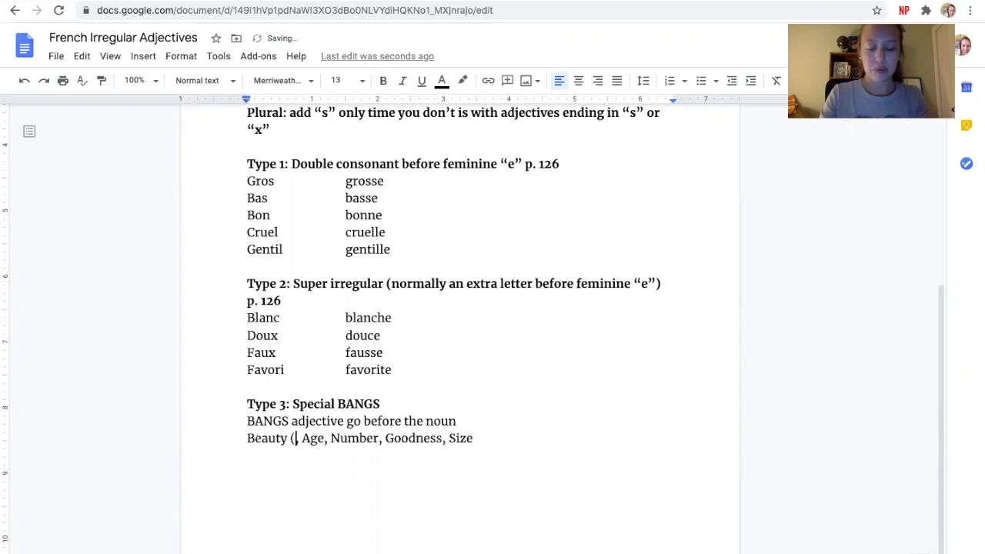
{"action": "type", "text": "beau, joli"}
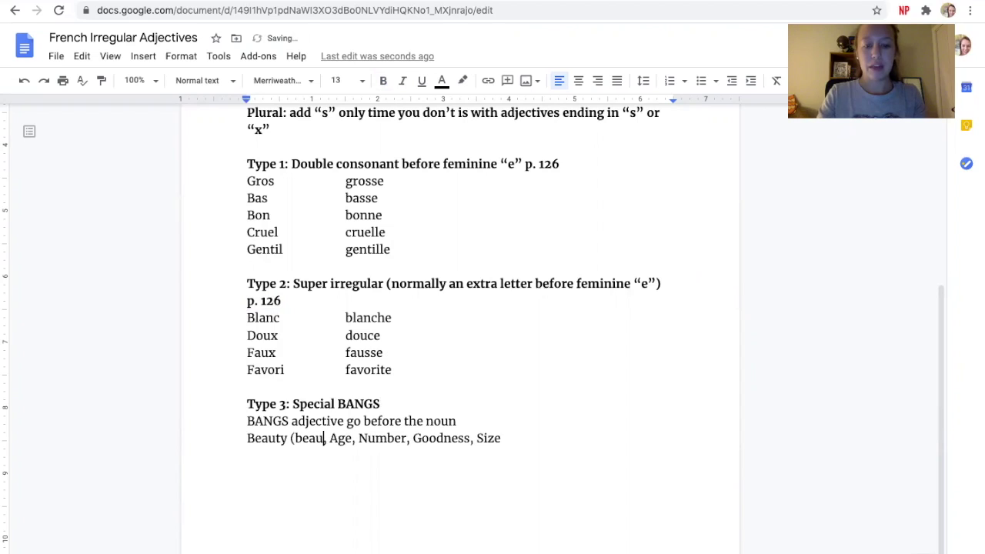
{"action": "type", "text": ", laid"}
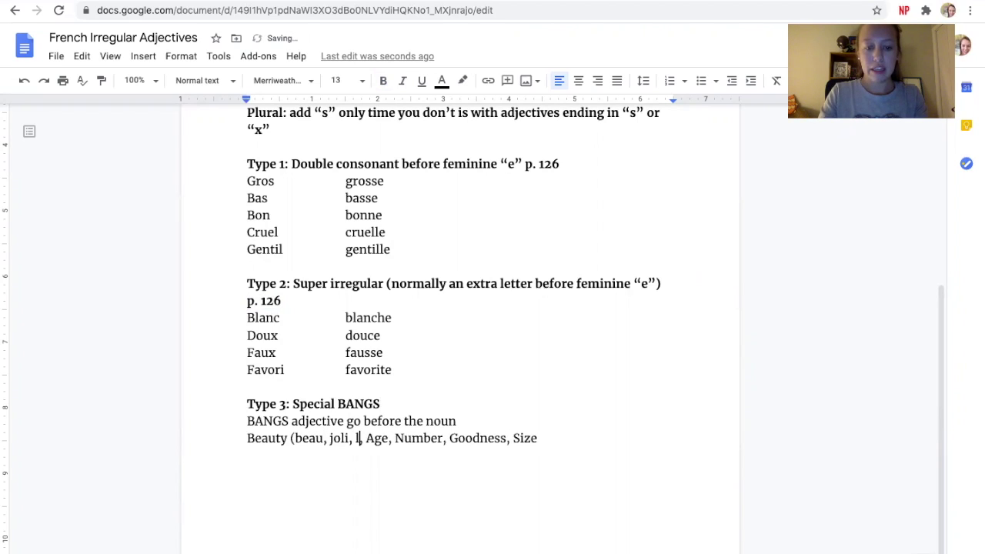
{"action": "type", "text": ")"}
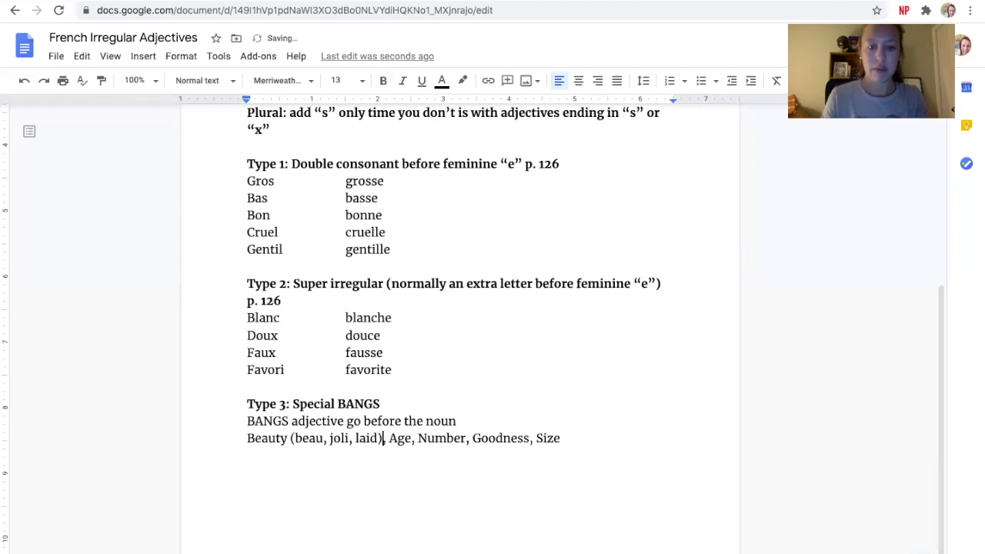
- Insert the examples “(vieux, jeune)” after “Age” in the BANGS category line
{"action": "left_click", "coordinate": [413, 438]}
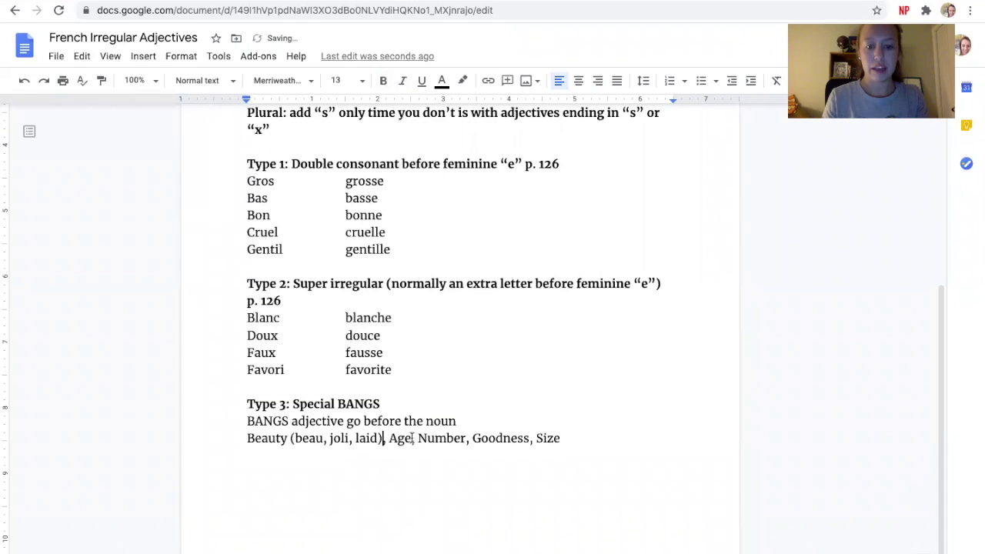
{"action": "type", "text": "("}
{"action": "type", "text": "vieux"}
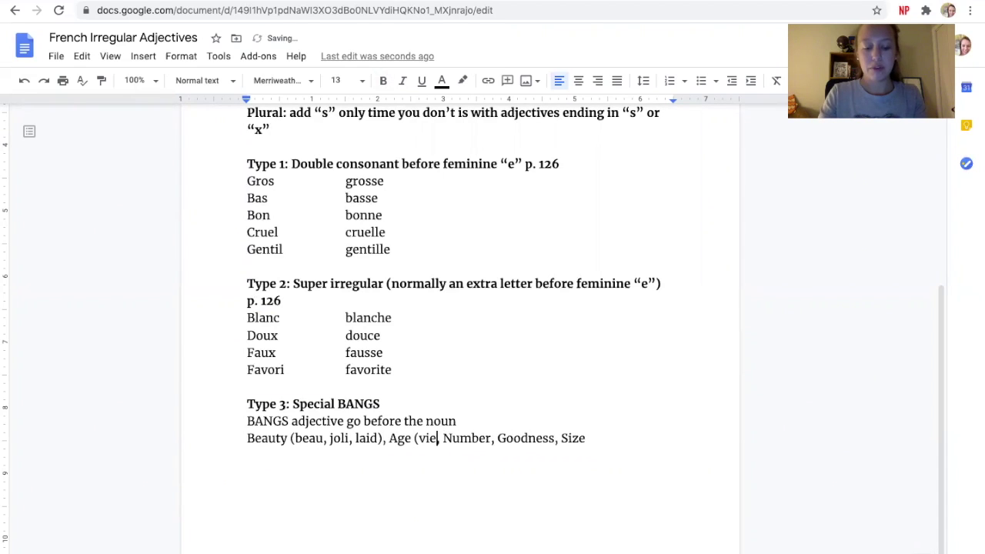
{"action": "key", "text": "Right"}
{"action": "type", "text": "jeune)"}
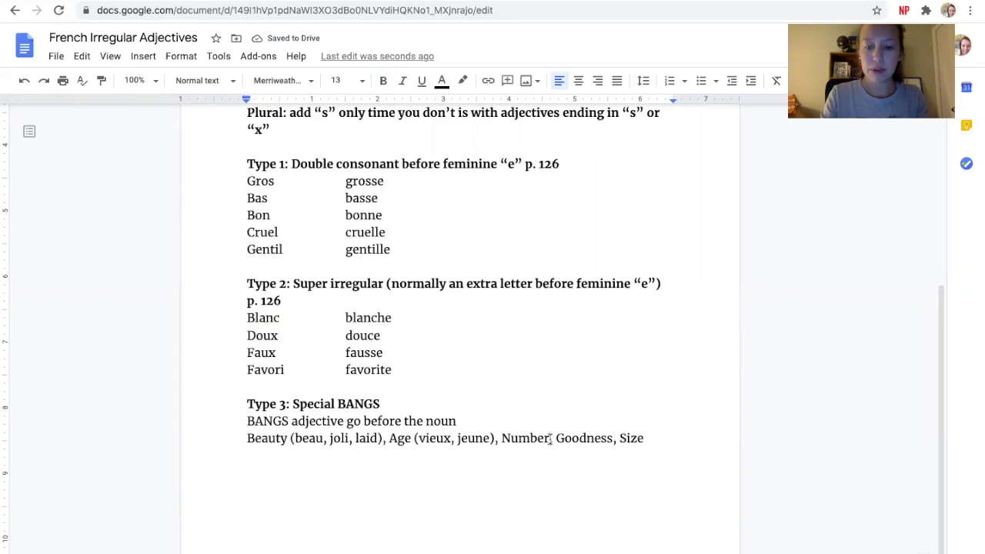
- Insert the examples “(tout, un, deux)” after “Number” in the BANGS category line
{"action": "left_click", "coordinate": [551, 439]}
{"action": "type", "text": "(t"}
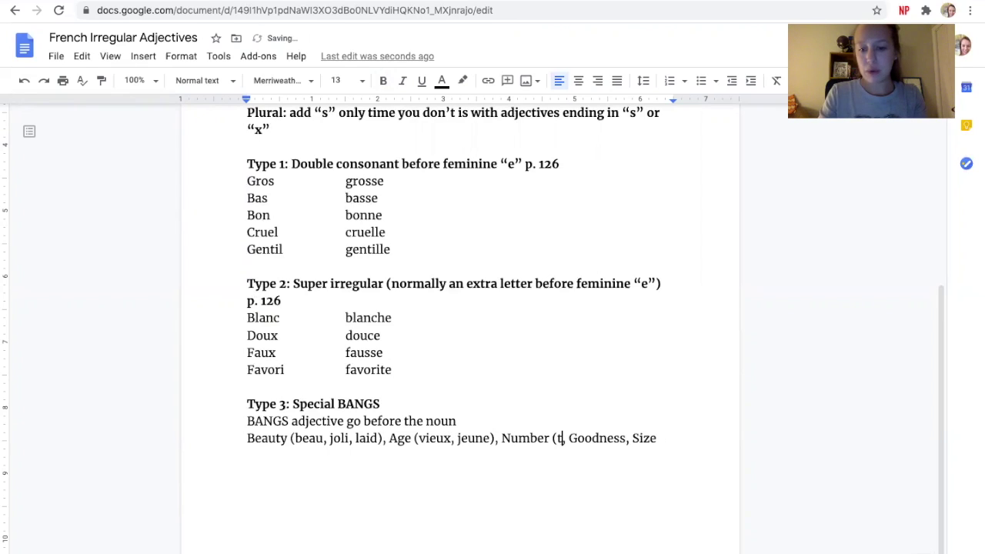
{"action": "type", "text": "out"}
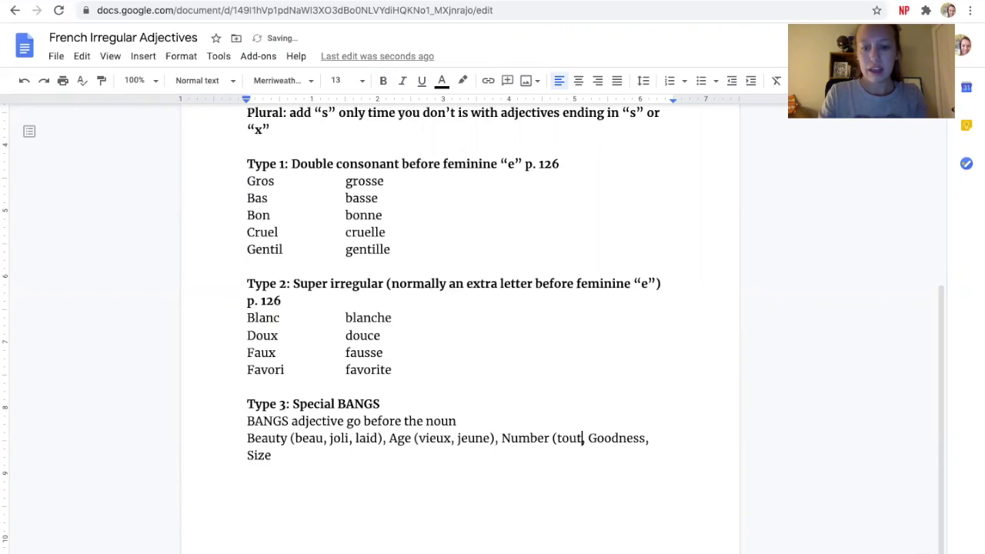
{"action": "type", "text": ", un"}
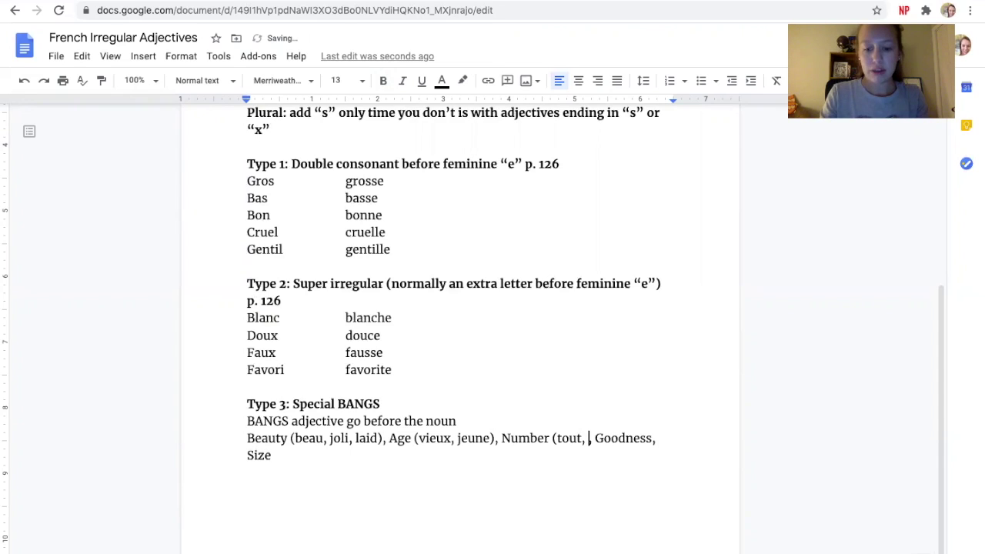
{"action": "type", "text": ", deu"}
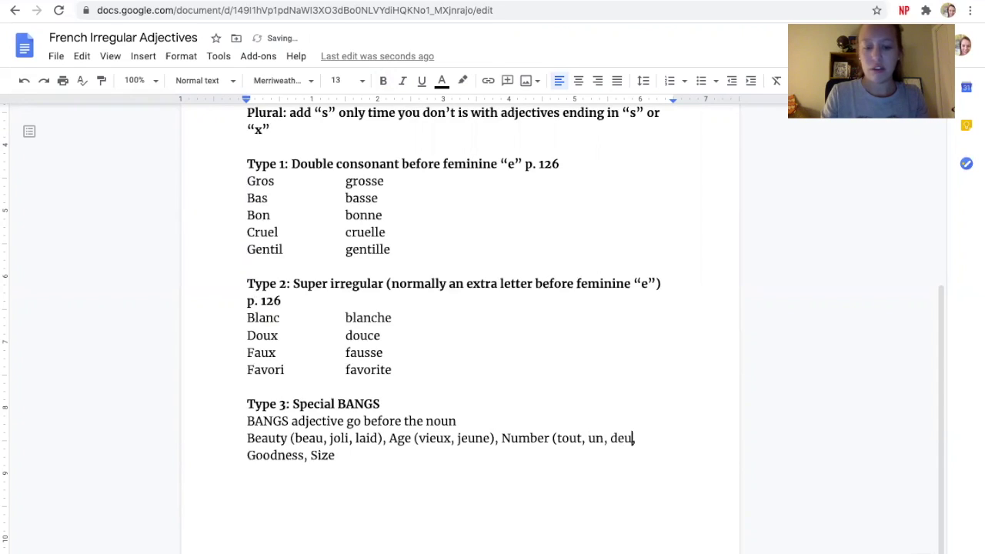
{"action": "type", "text": "x),"}
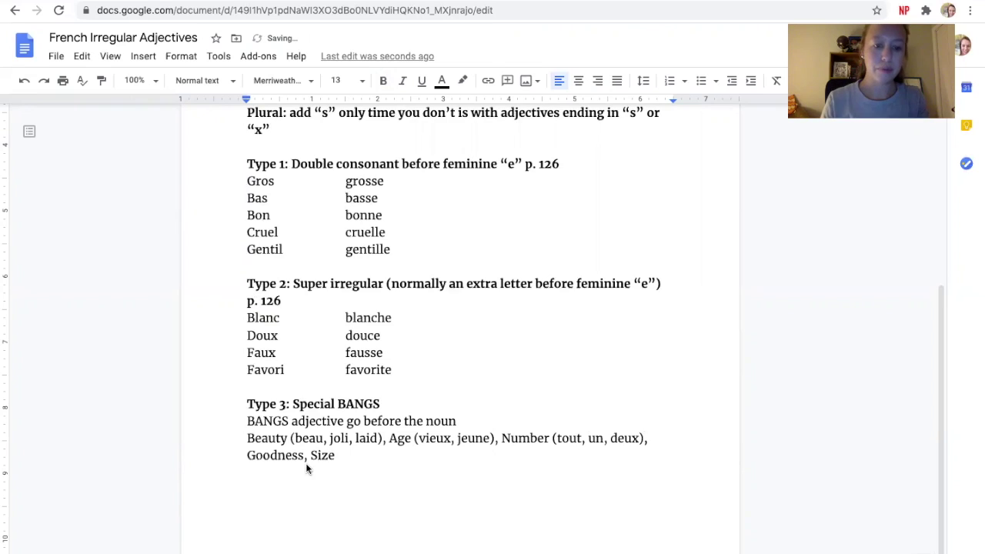
- Insert the examples “(bon, mauvais)” after “Goodness” in the BANGS category line
{"action": "left_click", "coordinate": [304, 455]}
{"action": "type", "text": "("}
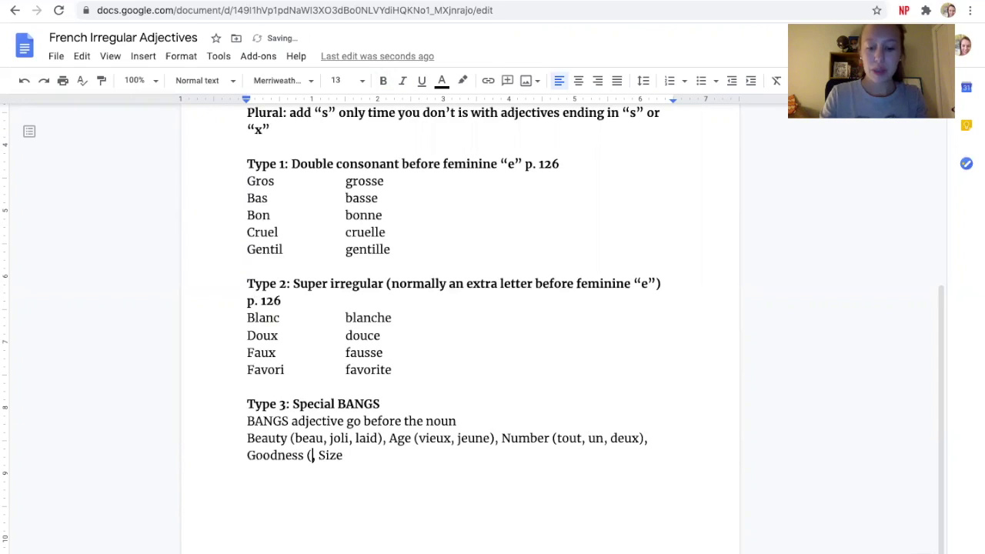
{"action": "type", "text": "bon, ma"}
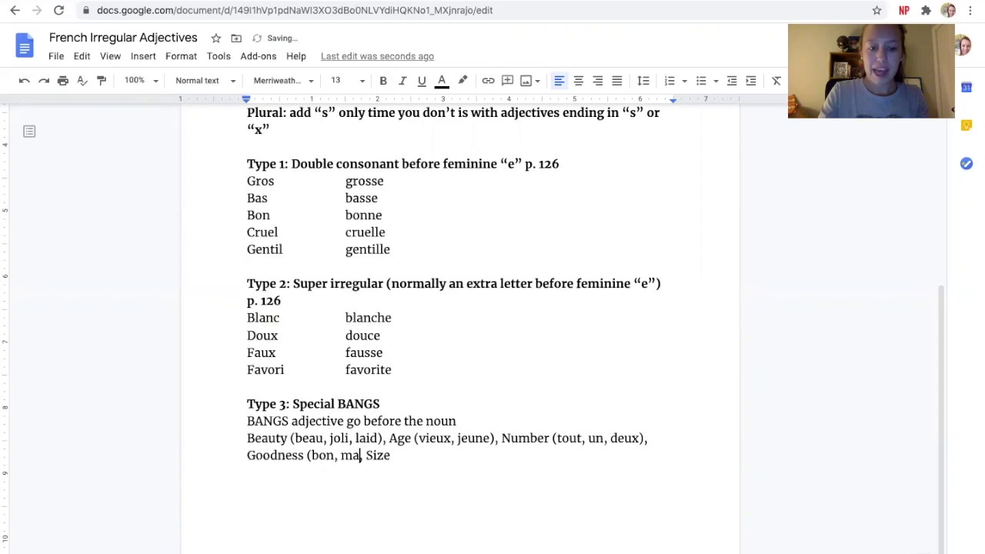
{"action": "type", "text": "uvais"}
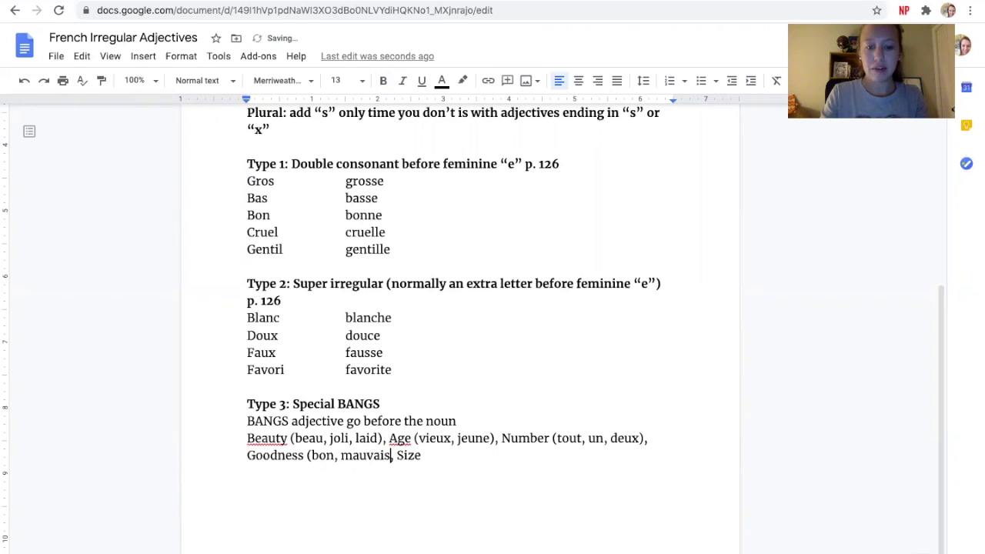
{"action": "type", "text": ")"}
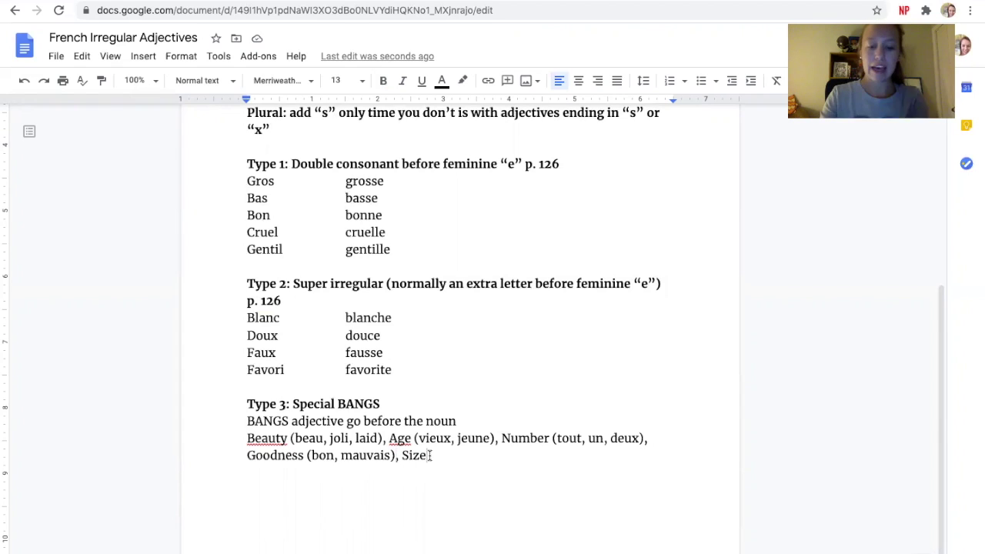
- Add the examples “(grand, petit, court)” after “Size” and append “nouveau” to the Age examples
{"action": "type", "text": "(grand, "}
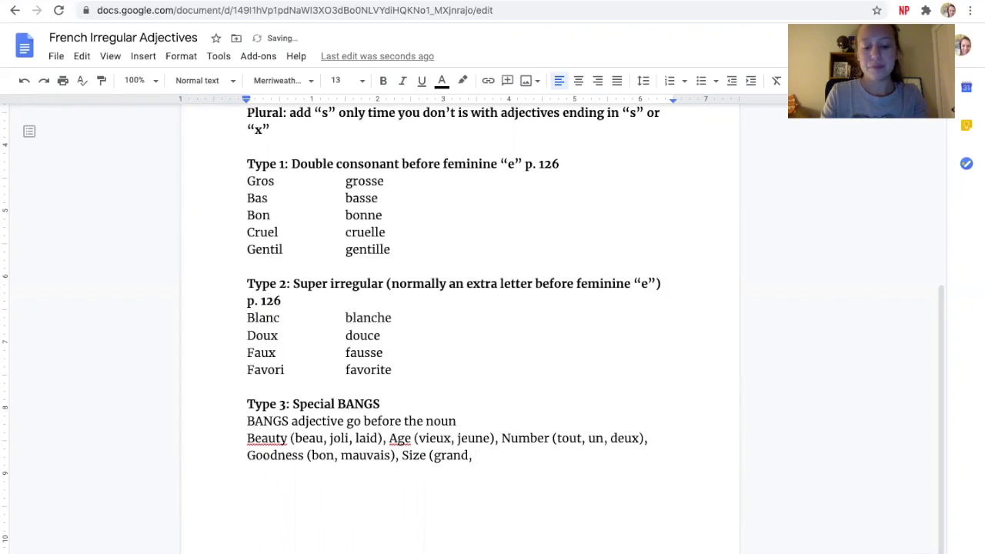
{"action": "type", "text": "petit, "}
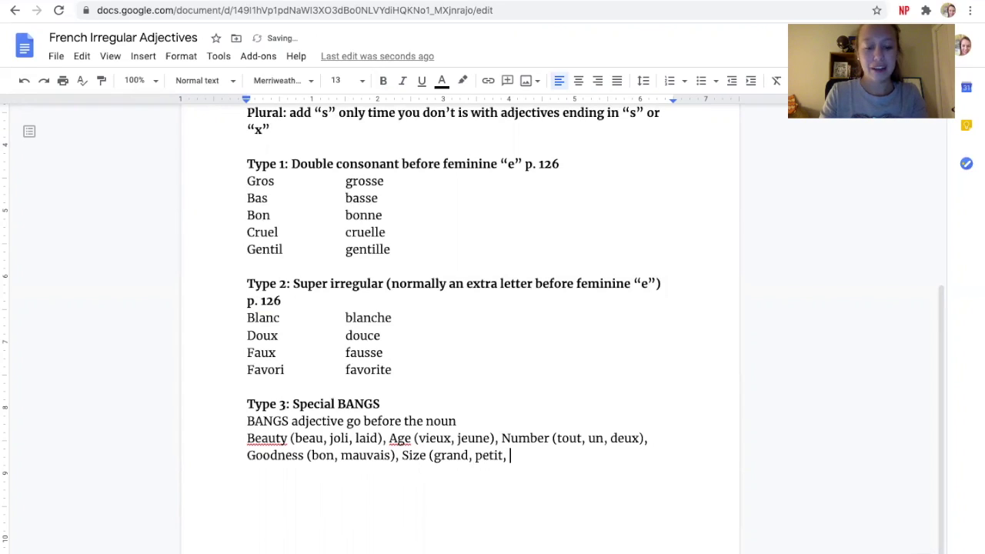
{"action": "type", "text": "court,"}
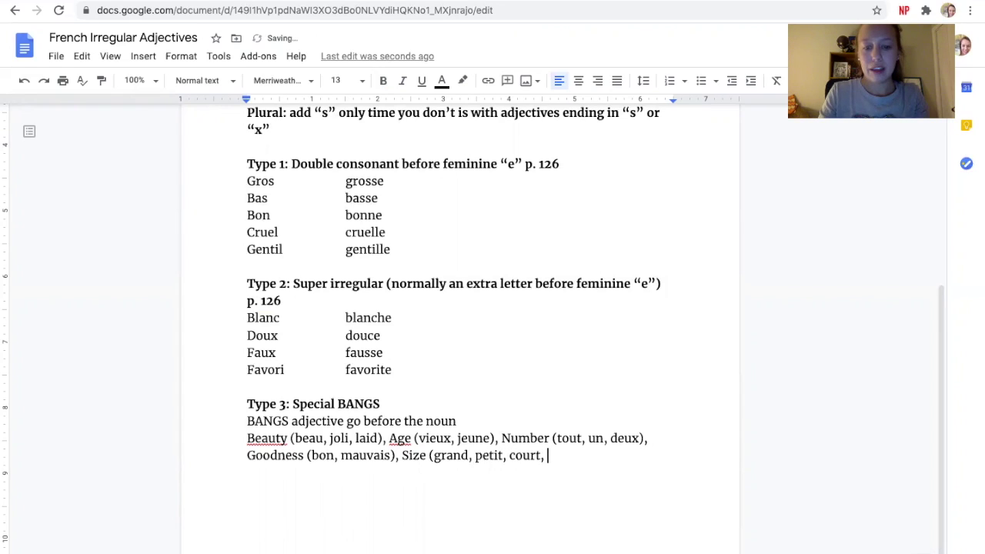
{"action": "key", "text": "BackSpace"}
{"action": "key", "text": "BackSpace"}
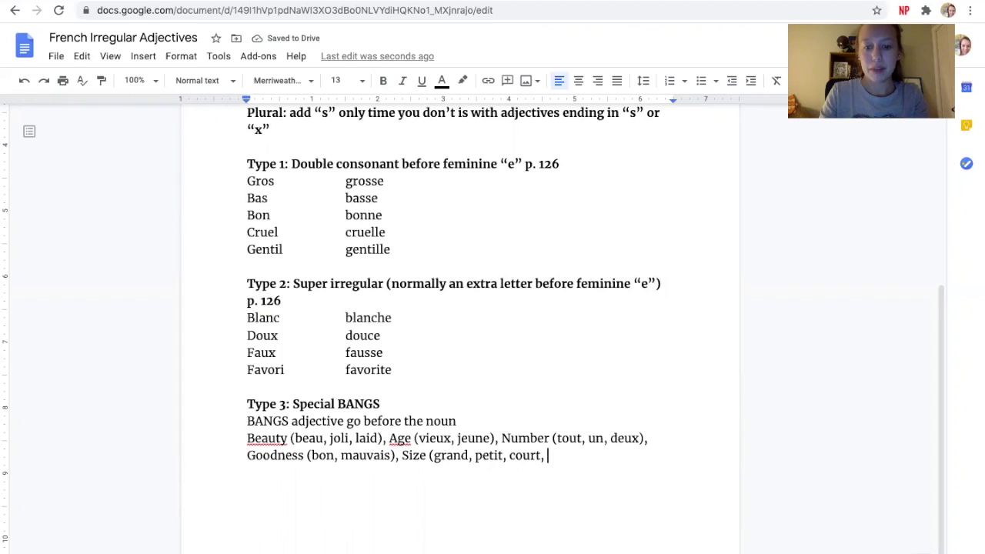
{"action": "type", "text": ")"}
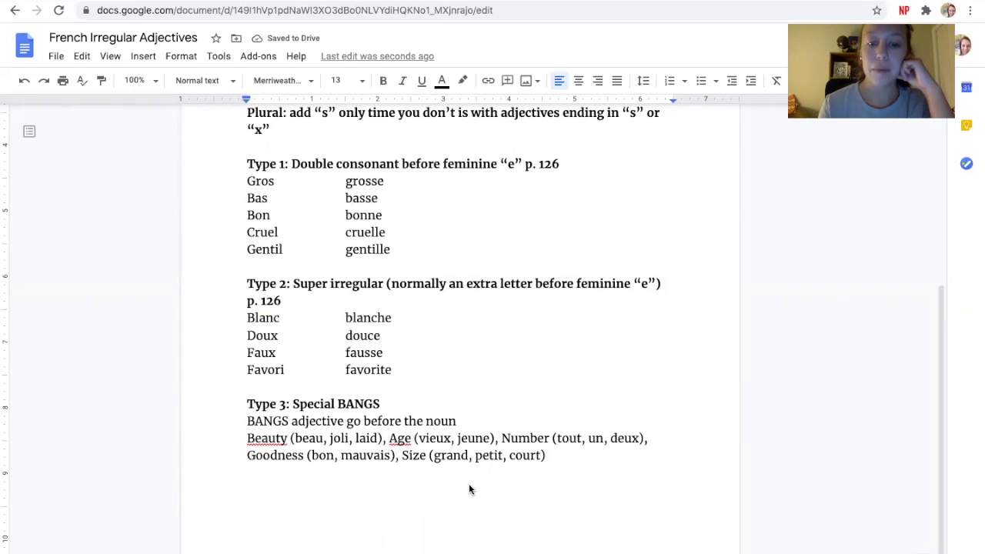
{"action": "left_click", "coordinate": [490, 438]}
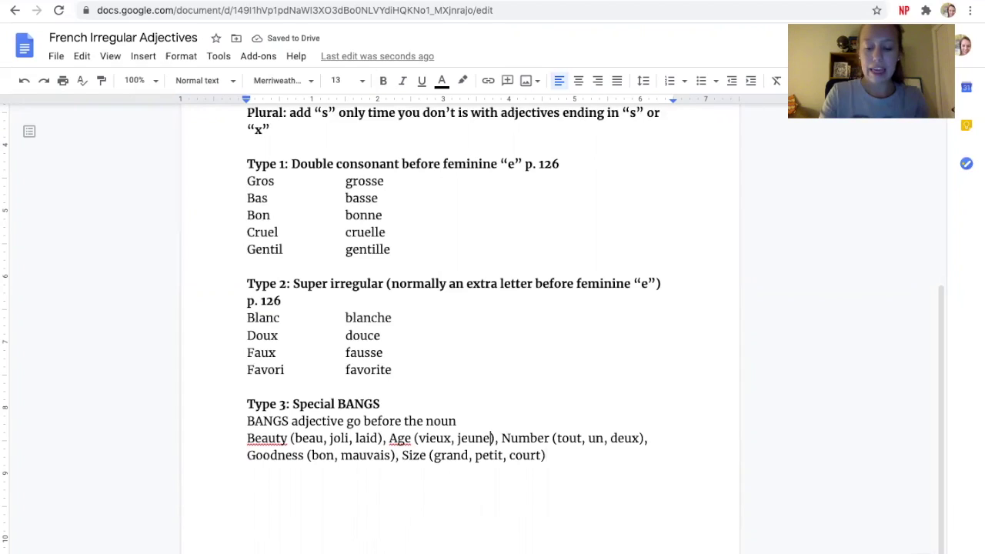
{"action": "type", "text": ", nouveau"}
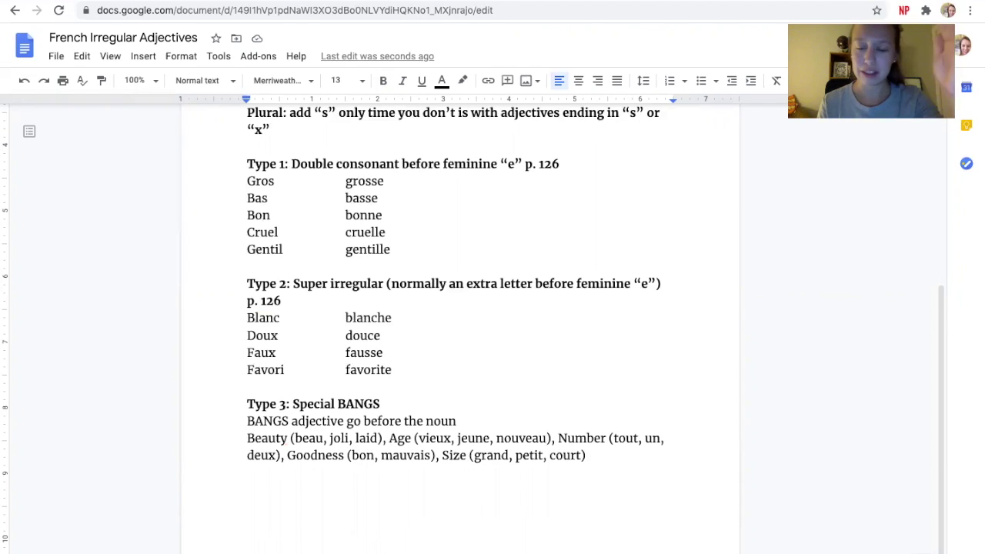
- Below the BANGS categories, add the note “****beau, vieux, nouveau change with masculine, singular nouns beginning with a vowel***”
{"action": "left_click", "coordinate": [590, 454]}
{"action": "key", "text": "Return"}
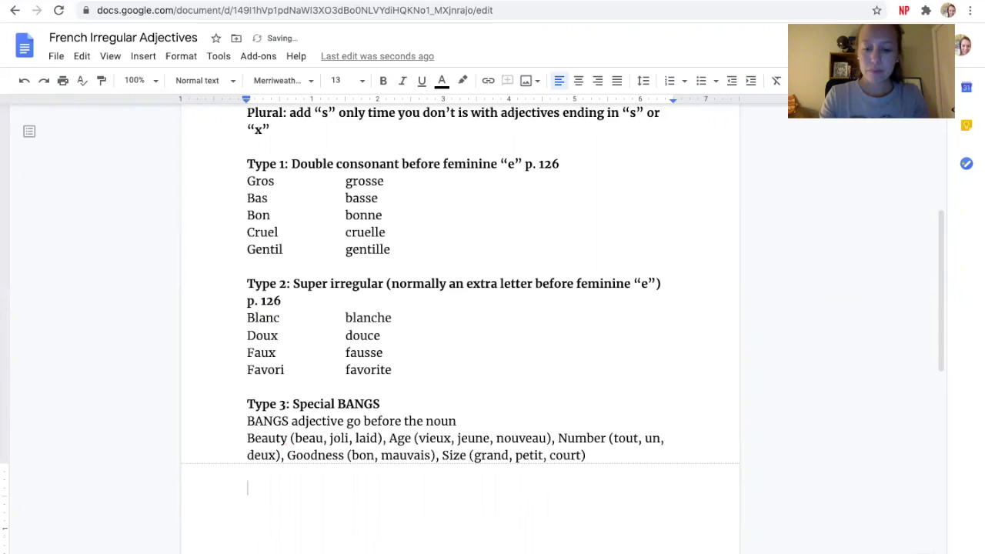
{"action": "type", "text": "****"}
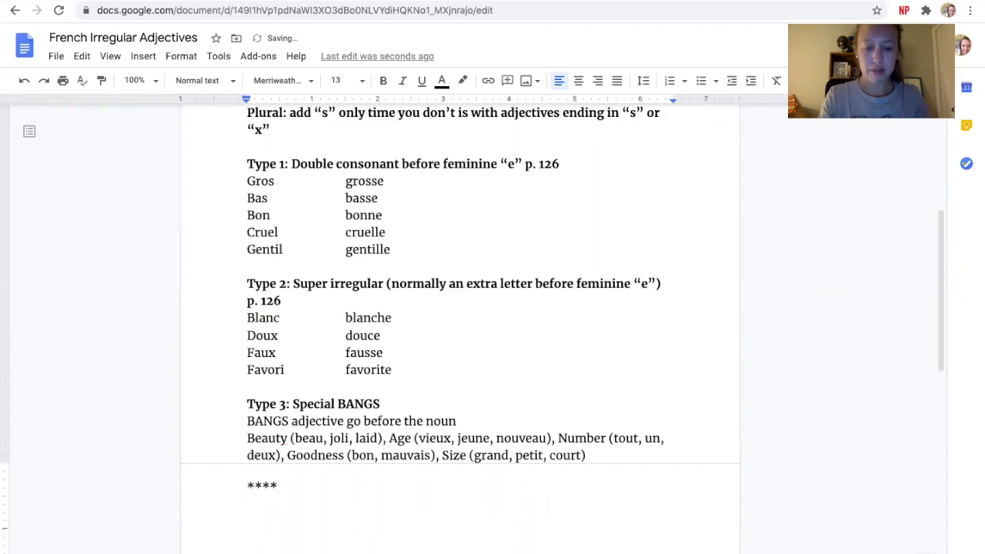
{"action": "type", "text": "beau"}
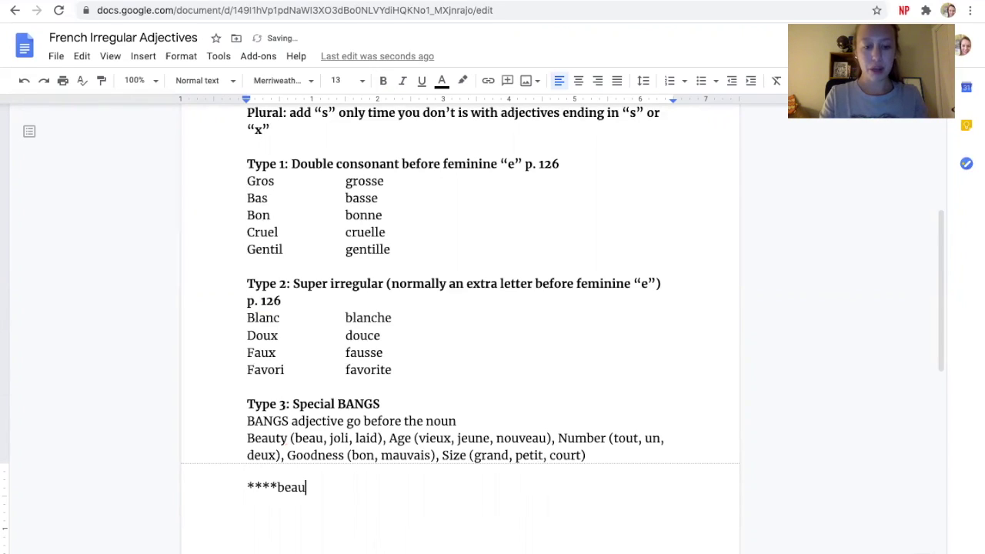
{"action": "type", "text": ", vieux, "}
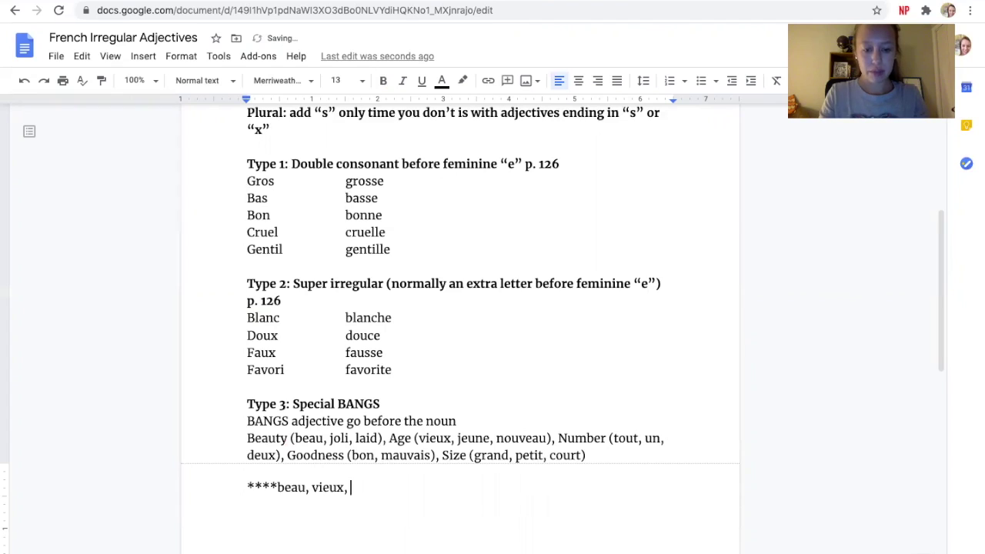
{"action": "type", "text": "nouveau"}
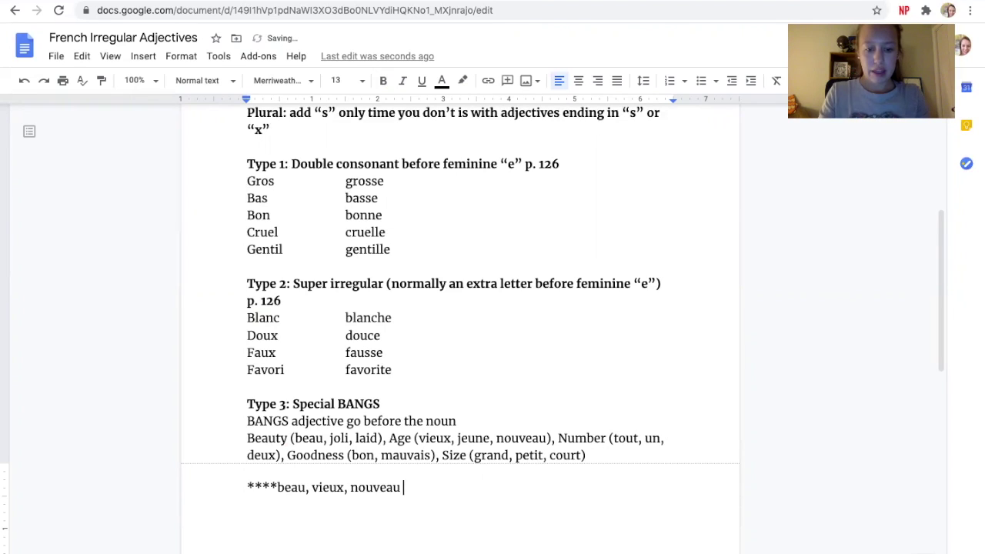
{"action": "type", "text": " change w"}
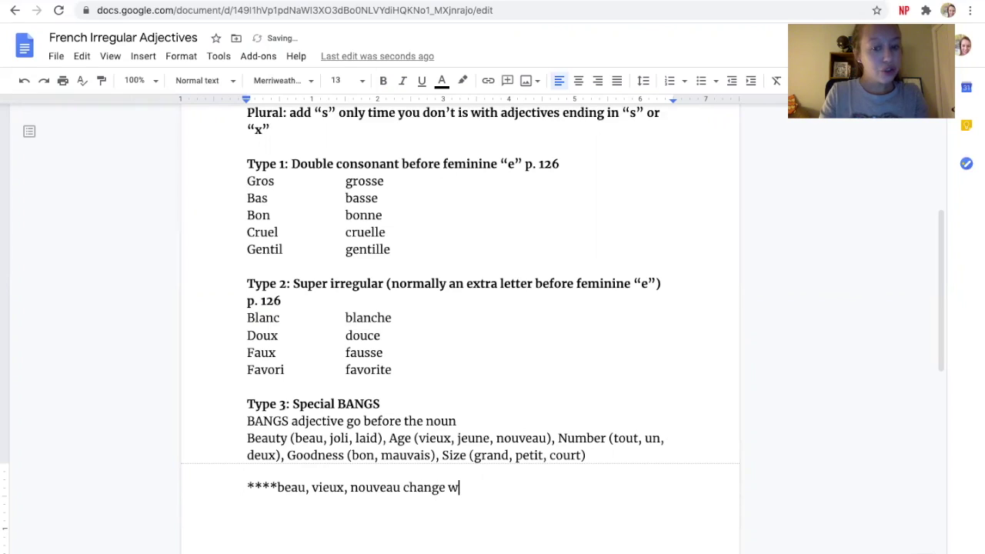
{"action": "type", "text": "ith masculine,"}
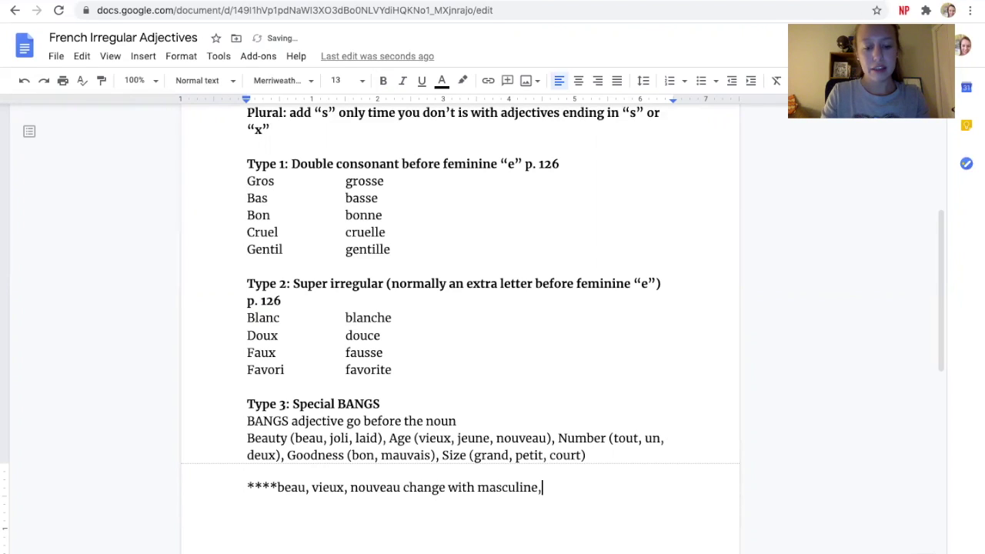
{"action": "type", "text": " singular nouns "}
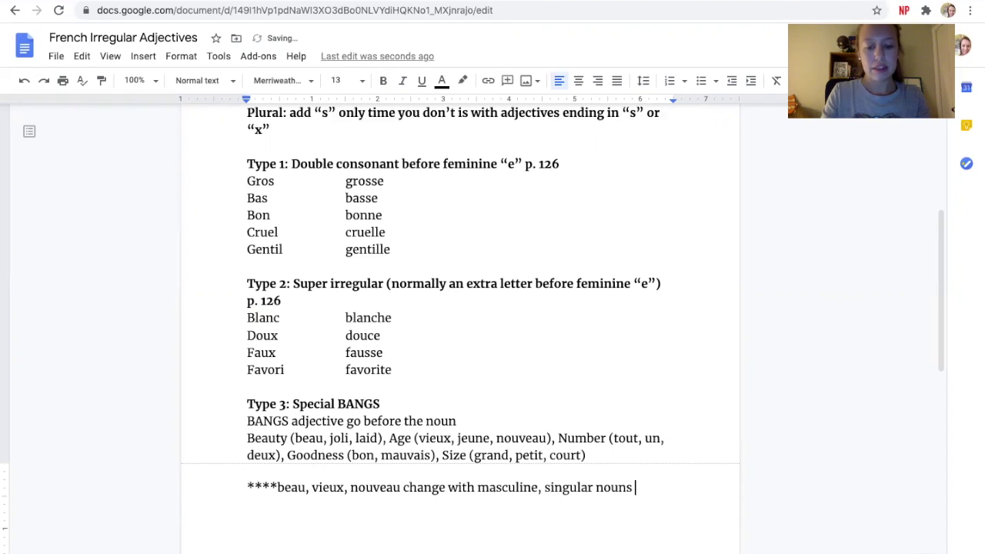
{"action": "type", "text": "beginning with a vowel"}
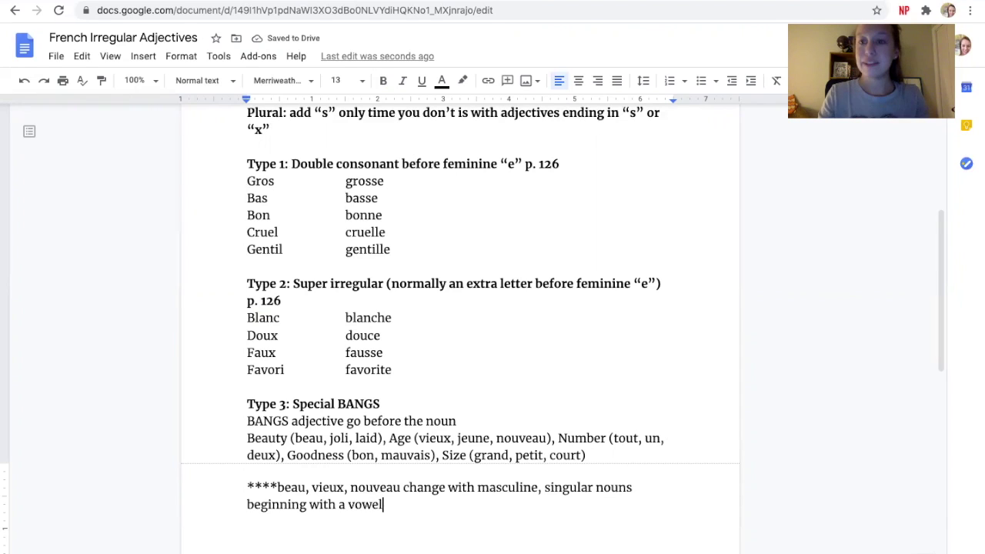
{"action": "type", "text": "***"}
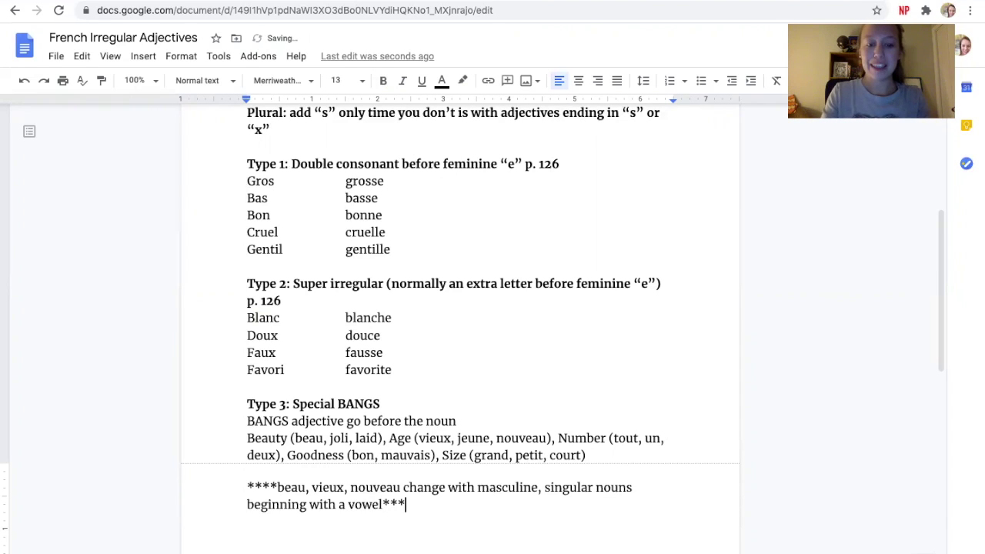
- Add a line with the forms “bel, vieil, nouvel” below the vowel note
{"action": "key", "text": "Return"}
{"action": "type", "text": "bel,"}
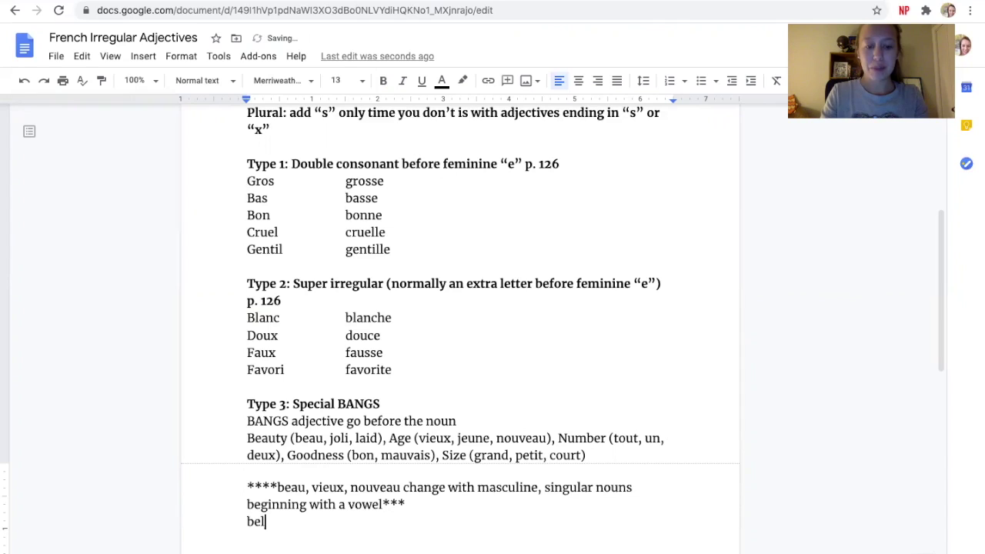
{"action": "key", "text": "ctrl+z"}
{"action": "type", "text": "vie"}
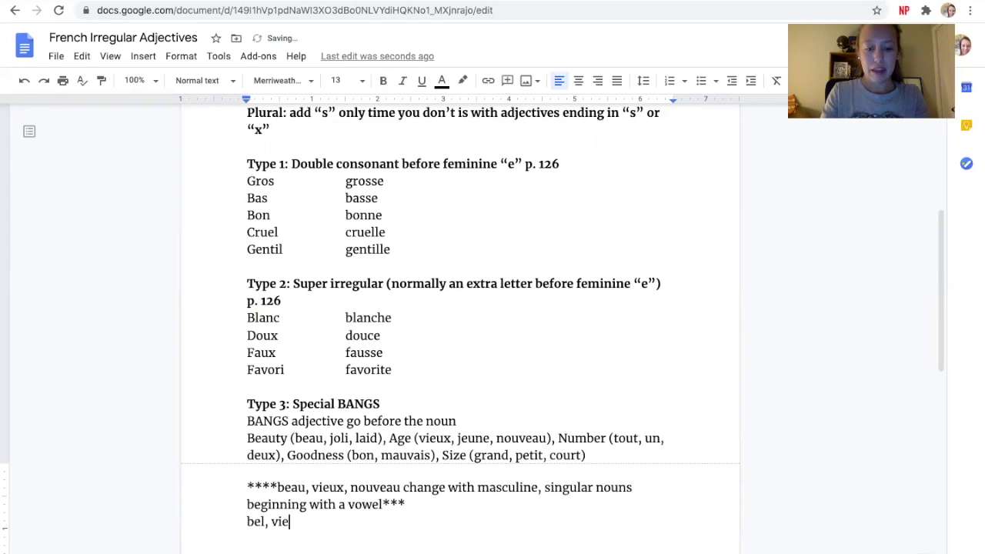
{"action": "type", "text": "il, nouvel"}
- Add the tab-spaced examples “un bel homme” and “un vieil homme” on the “bel, vieil, nouvel” line
{"action": "key", "text": "Tab"}
{"action": "key", "text": "Tab"}
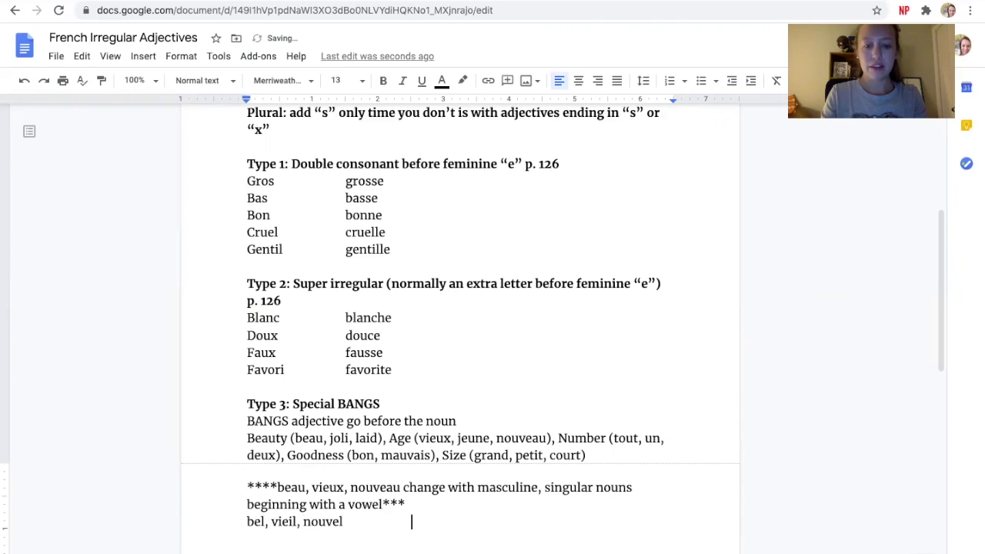
{"action": "type", "text": "un bel homme"}
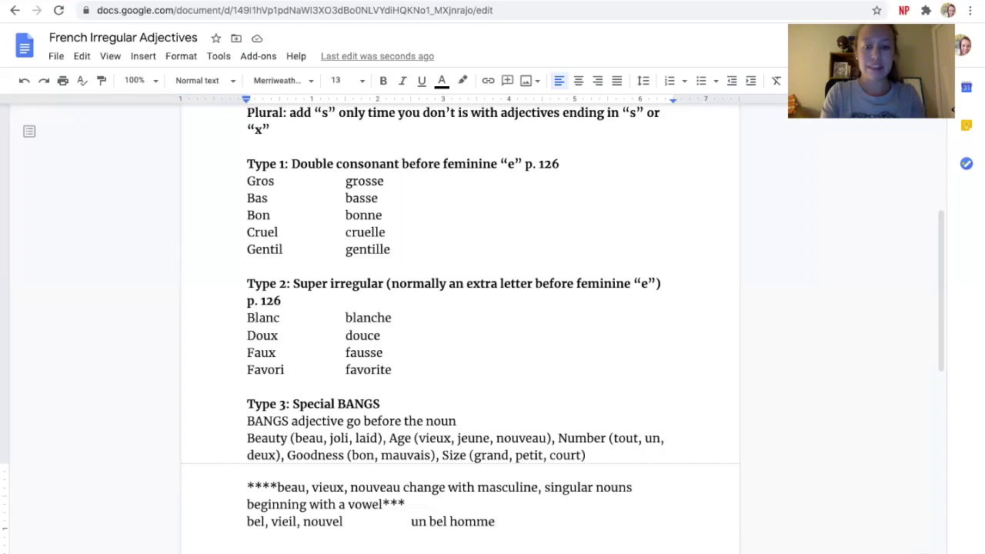
{"action": "key", "text": "Tab"}
{"action": "type", "text": "un vieil"}
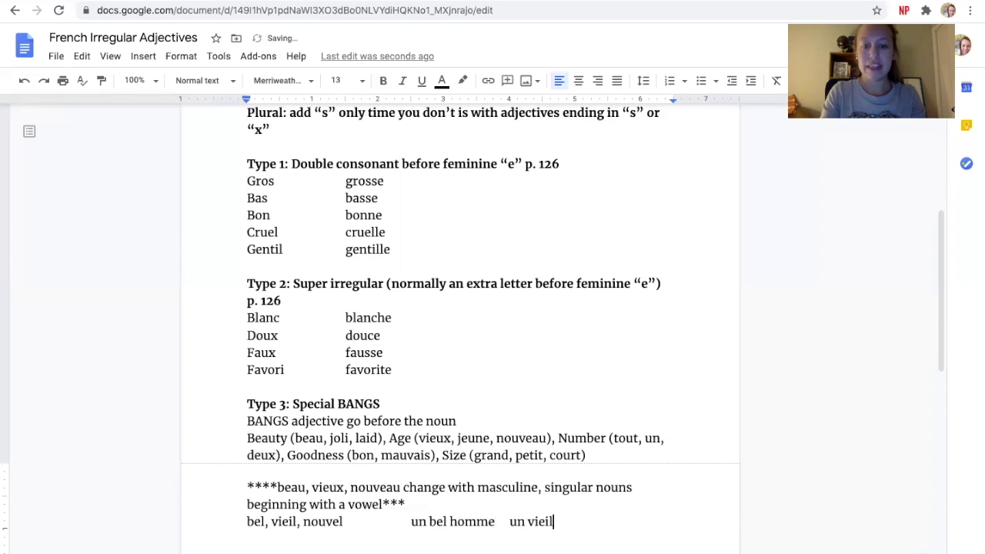
{"action": "type", "text": " homme"}
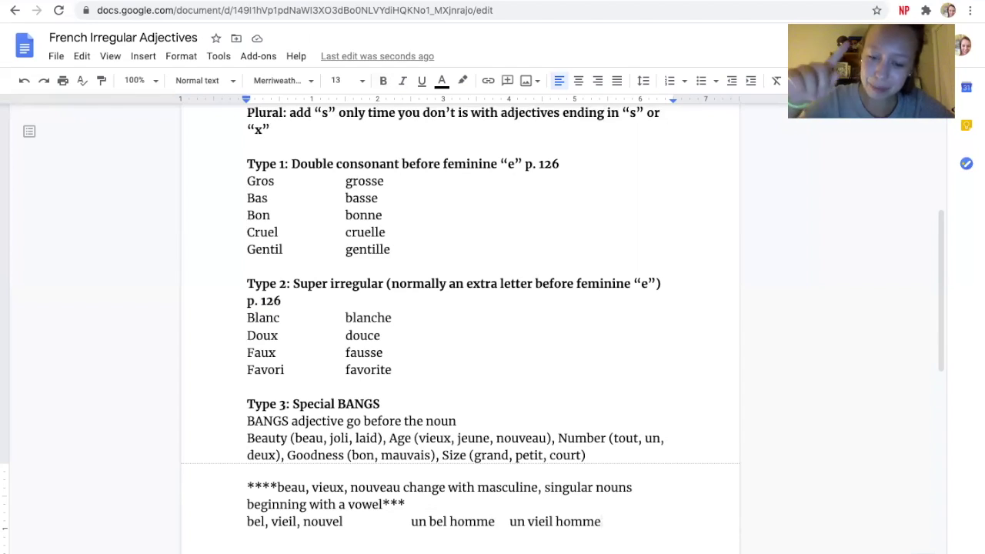
- Below the “bel, vieil, nouvel” line, add the note “***in French “h” is considered a vowel because it is silent”
{"action": "key", "text": "Return"}
{"action": "type", "text": "***"}
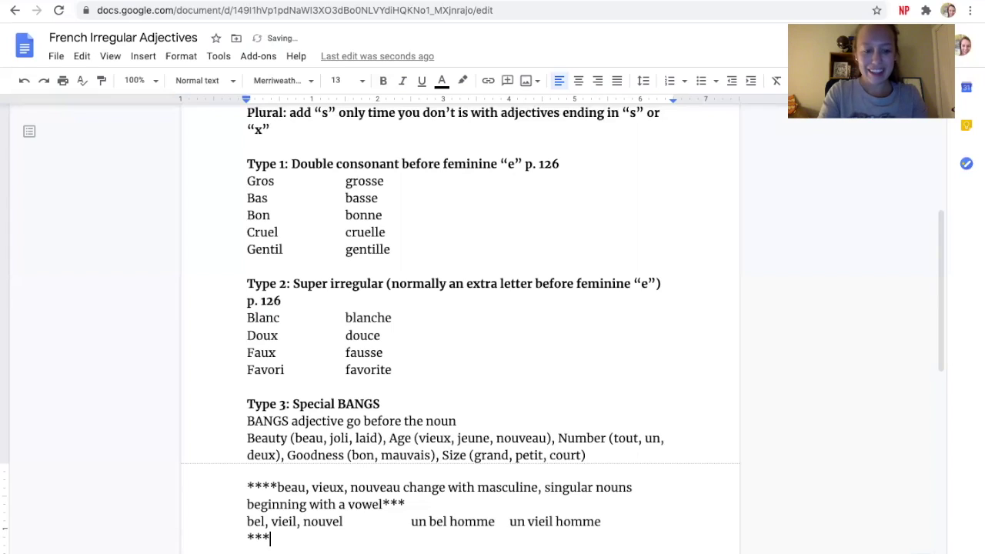
{"action": "type", "text": "in French "}
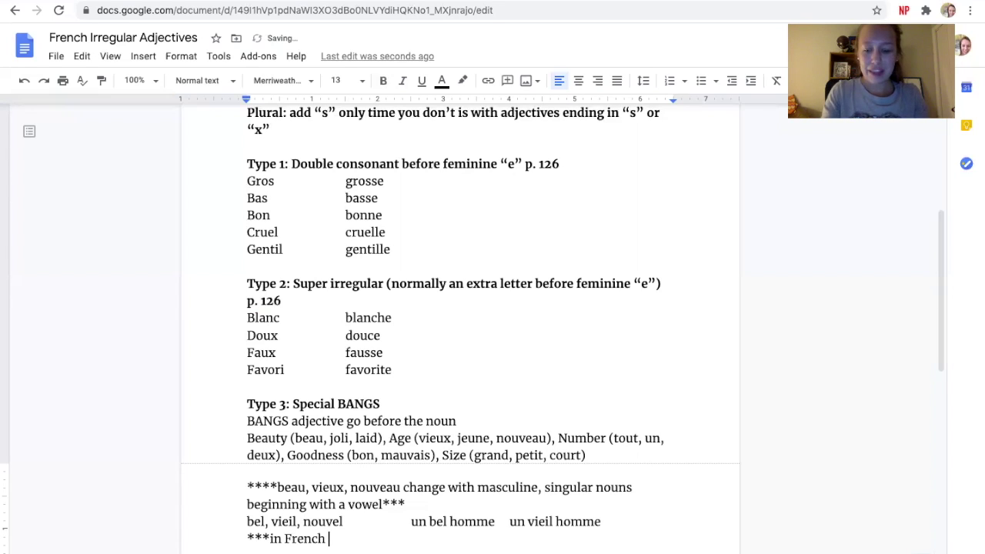
{"action": "type", "text": "\"h\" is c"}
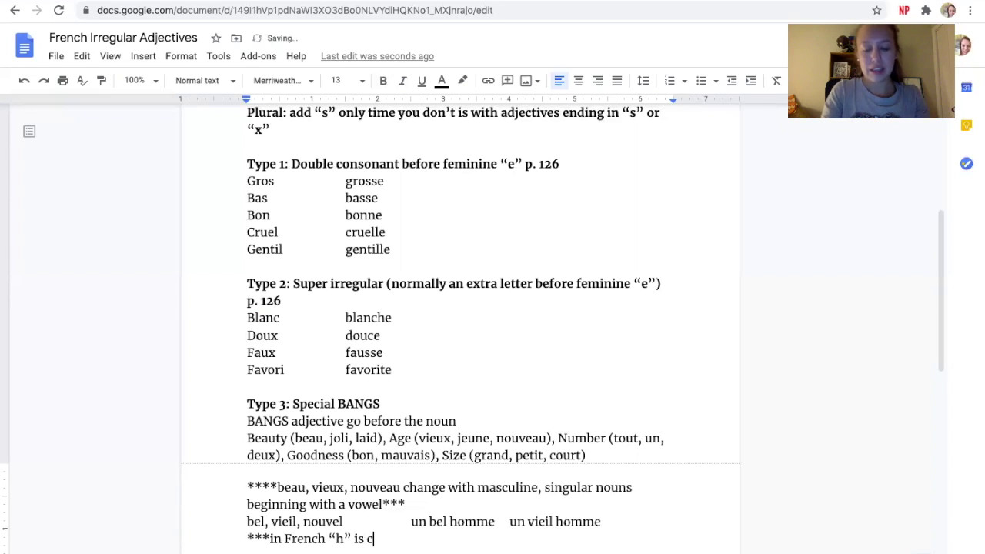
{"action": "type", "text": "onsidered a "}
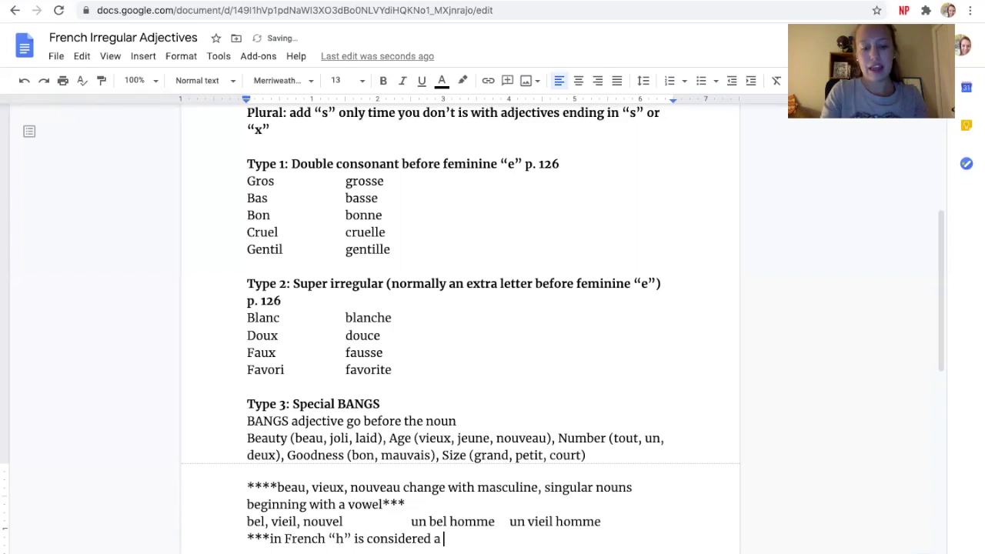
{"action": "type", "text": "vowel "}
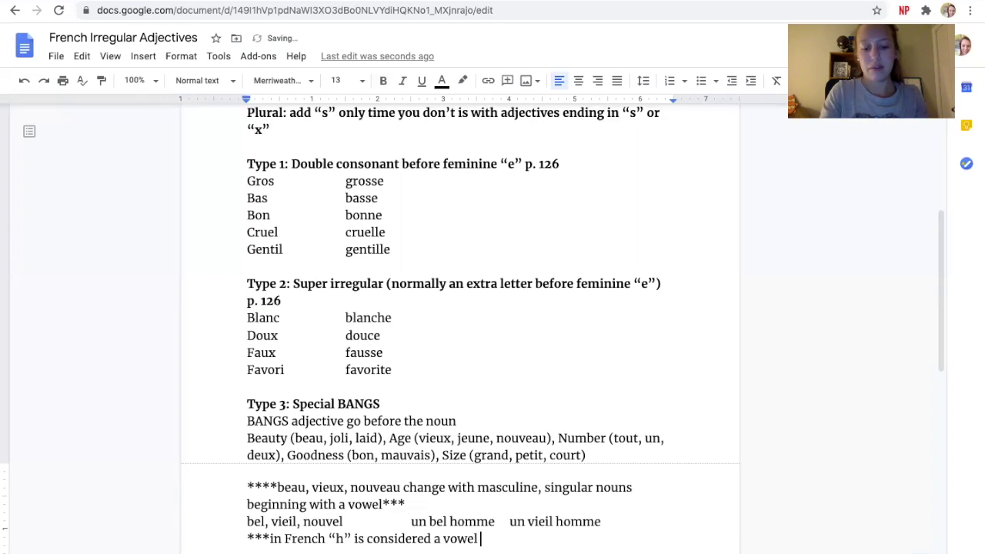
{"action": "type", "text": "because"}
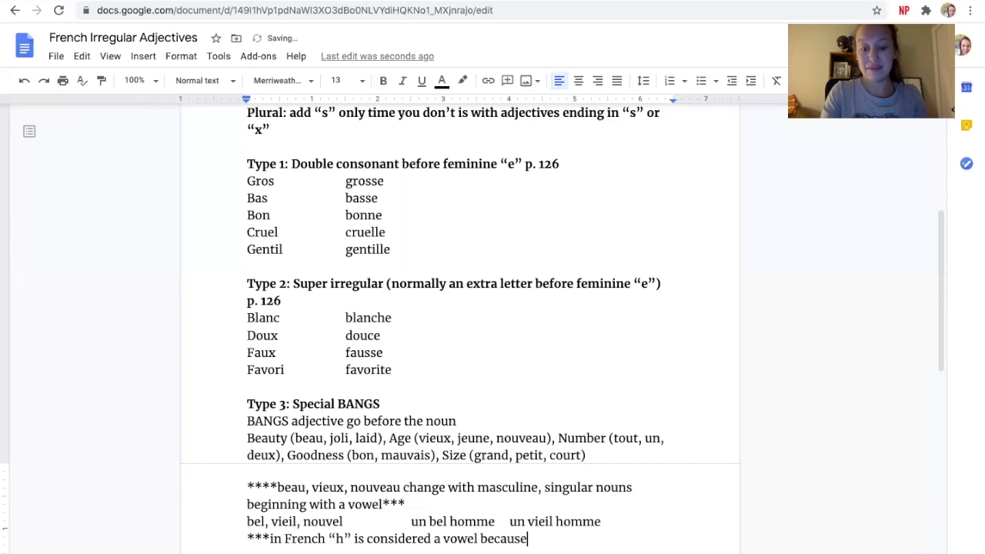
{"action": "type", "text": " it is silent"}
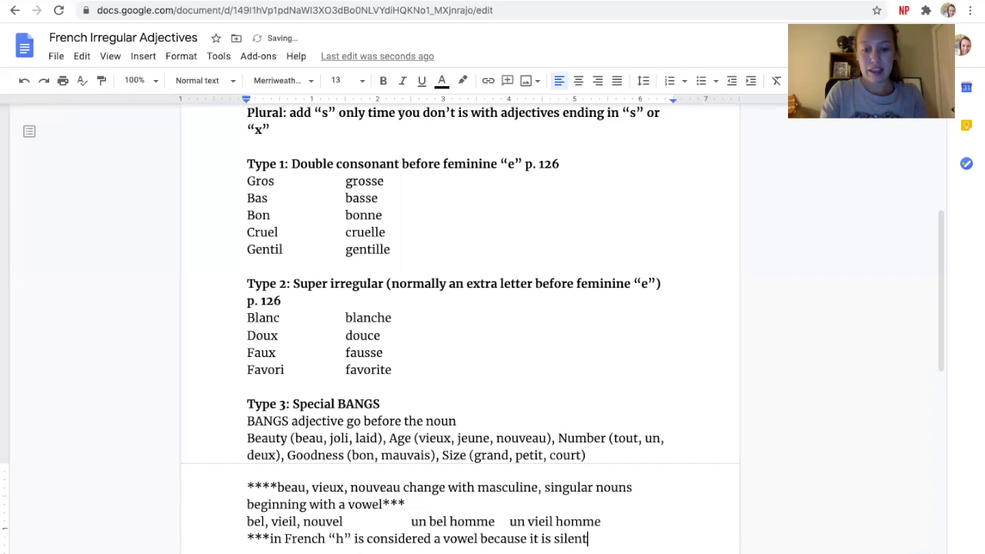
- Add an indented line below the silent “h” note with the example “un nouvel arbre”
{"action": "key", "text": "Return"}
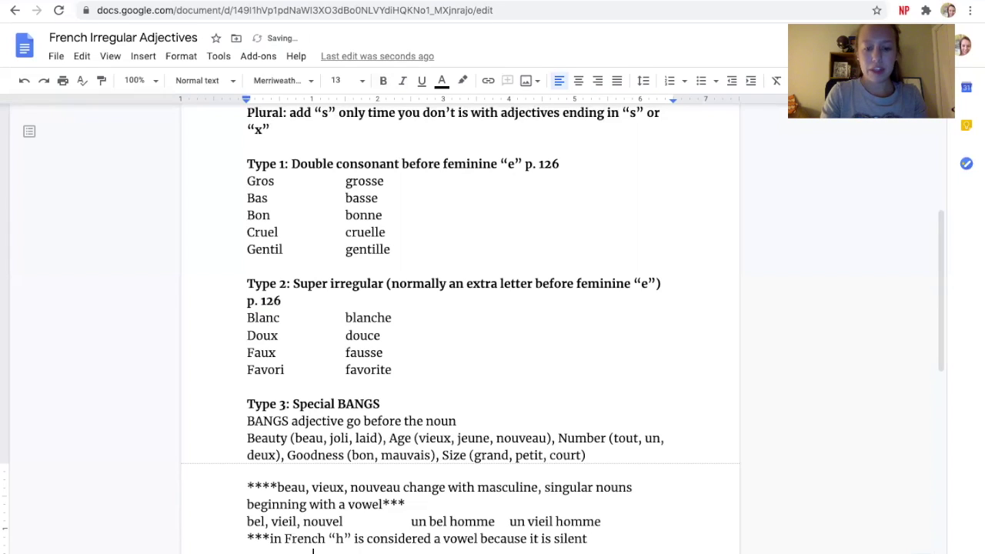
{"action": "type", "text": "un "}
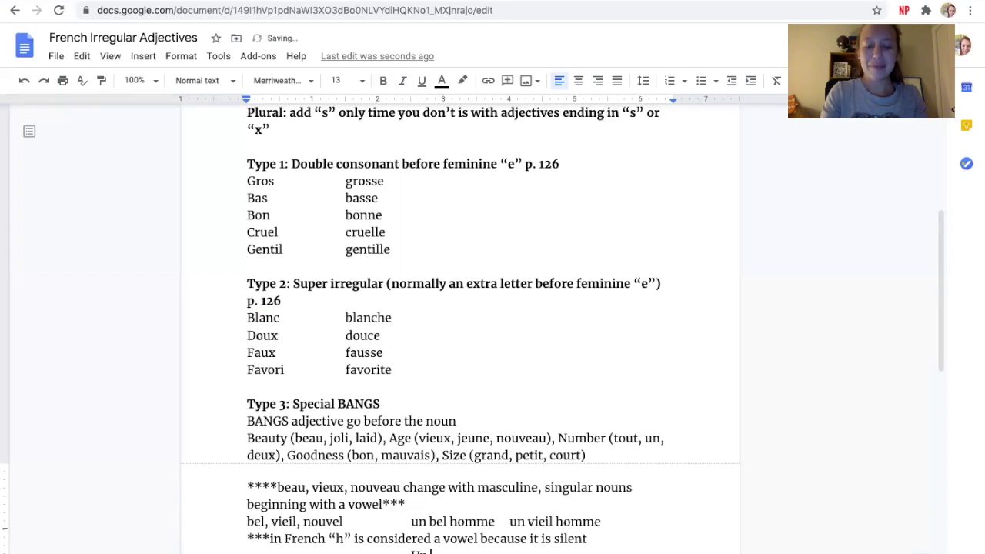
{"action": "type", "text": "nou"}
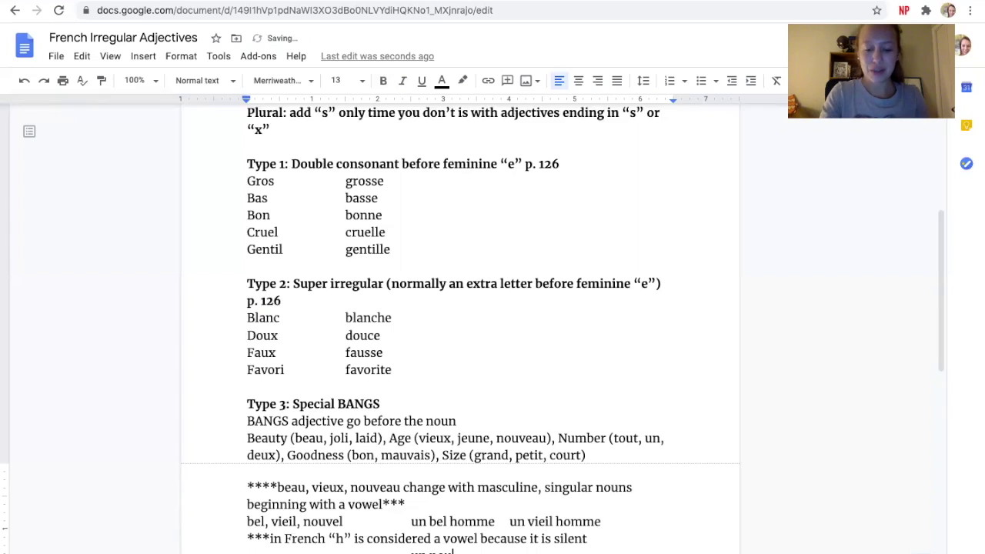
{"action": "type", "text": "vel arb"}
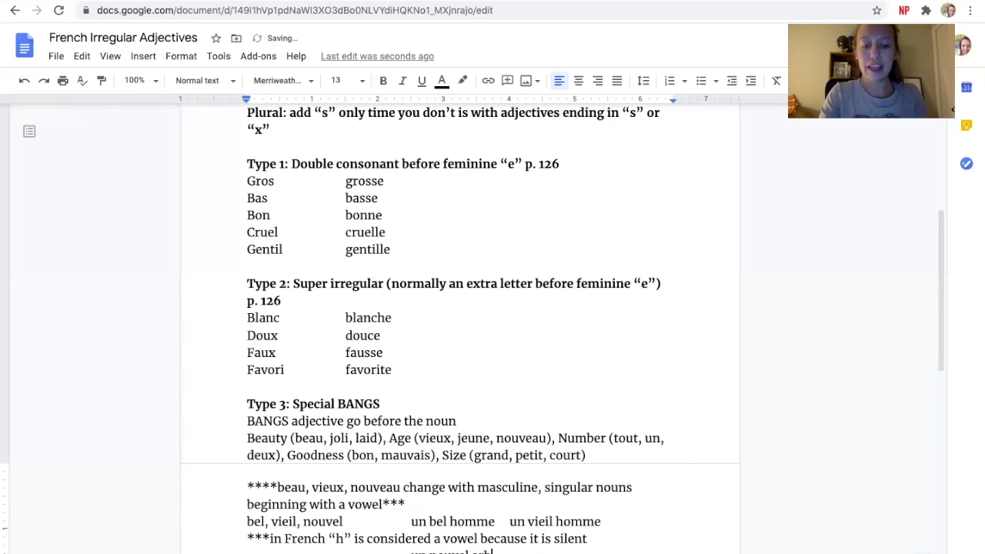
{"action": "type", "text": "re"}
{"action": "key", "text": "BackSpace"}
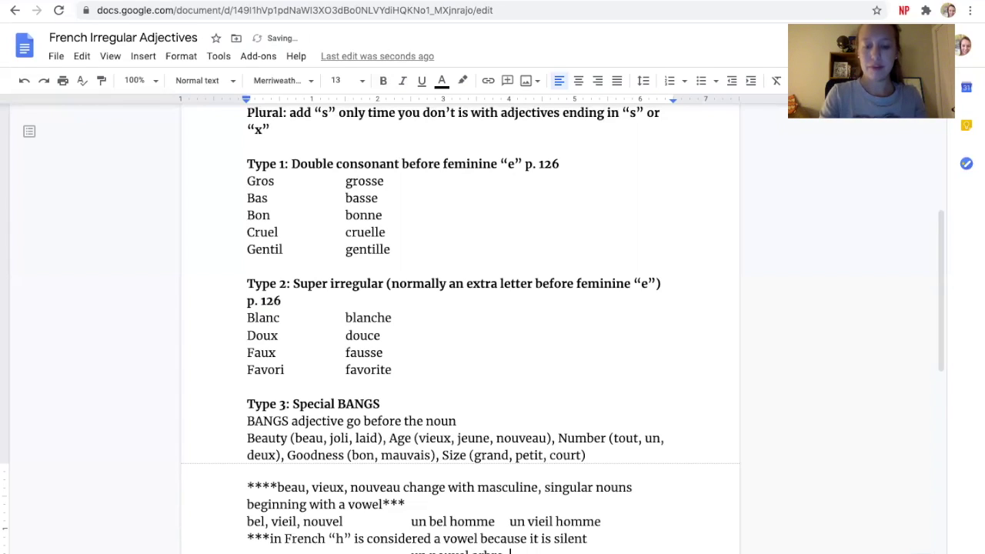
- Add the examples “un vieil arbre” and “un bel arbre” after “un nouvel arbre”, and end the line
{"action": "type", "text": ", un vieil"}
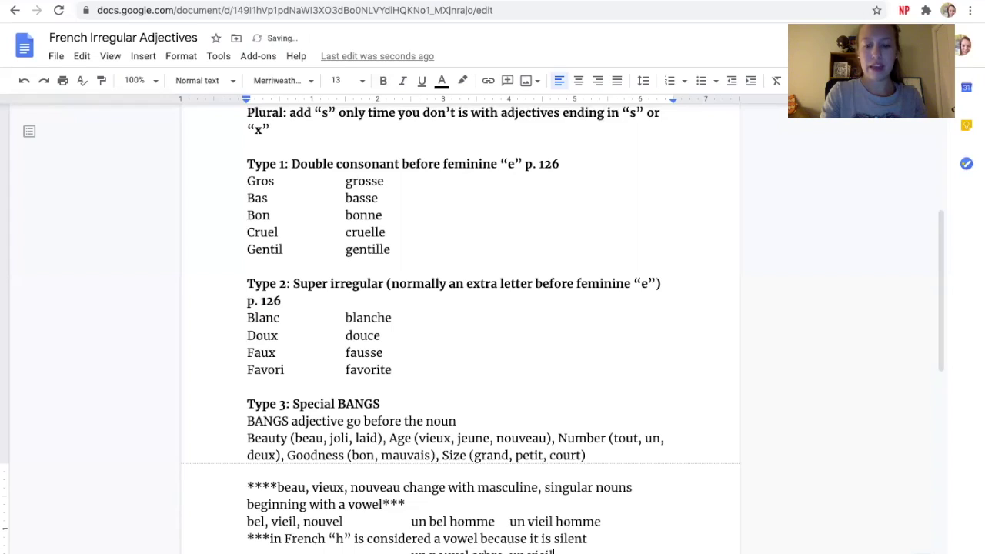
{"action": "type", "text": " arbre"}
{"action": "key", "text": "BackSpace"}
{"action": "key", "text": "BackSpace"}
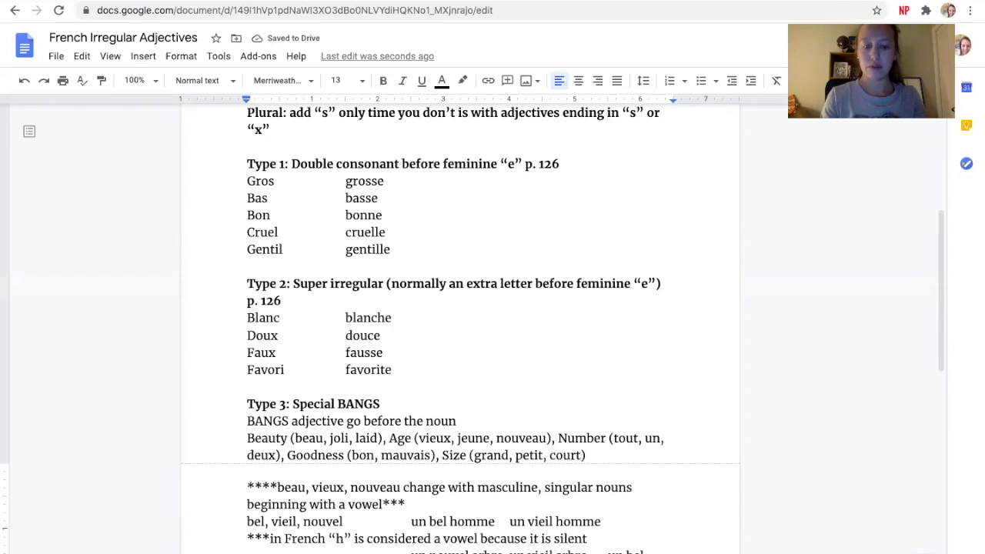
{"action": "type", "text": "arbre"}
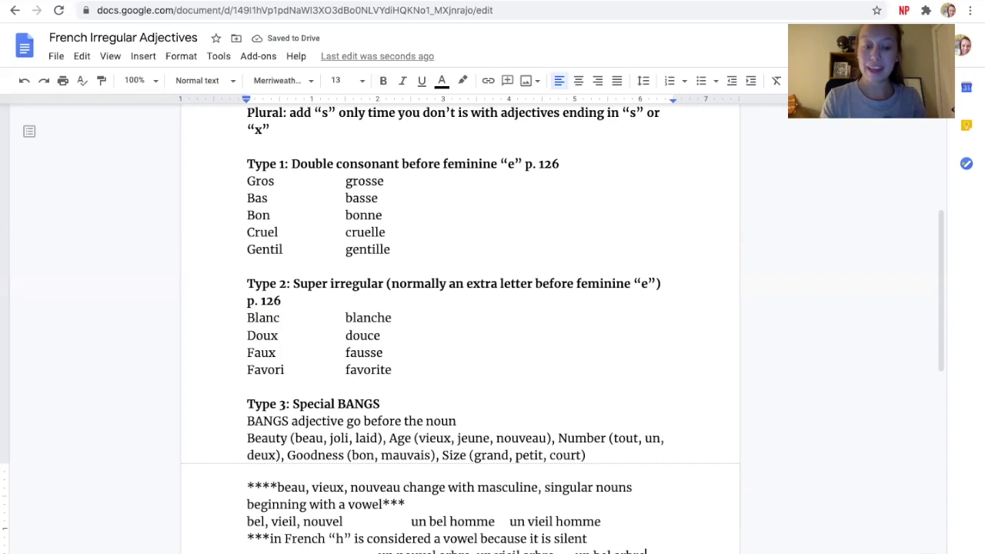
{"action": "key", "text": "Return"}
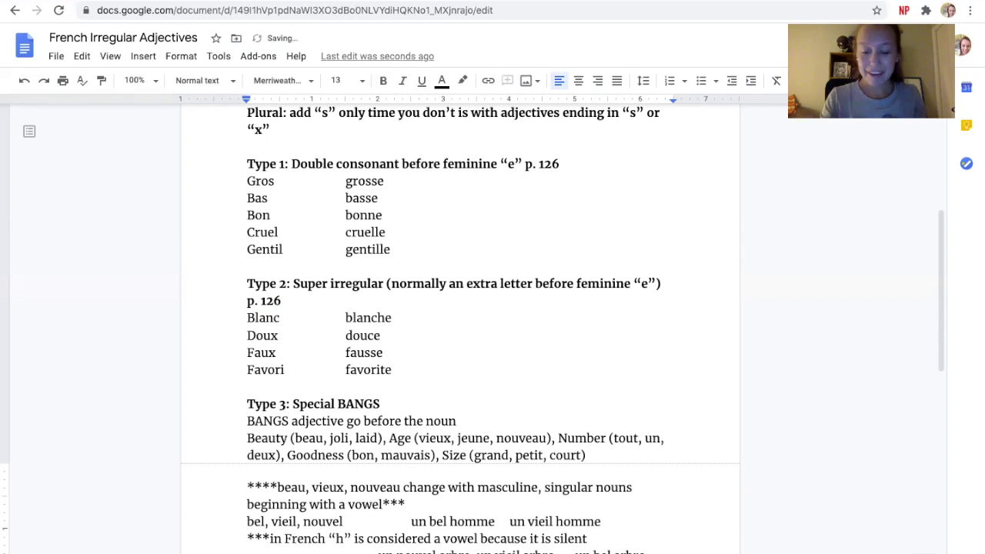